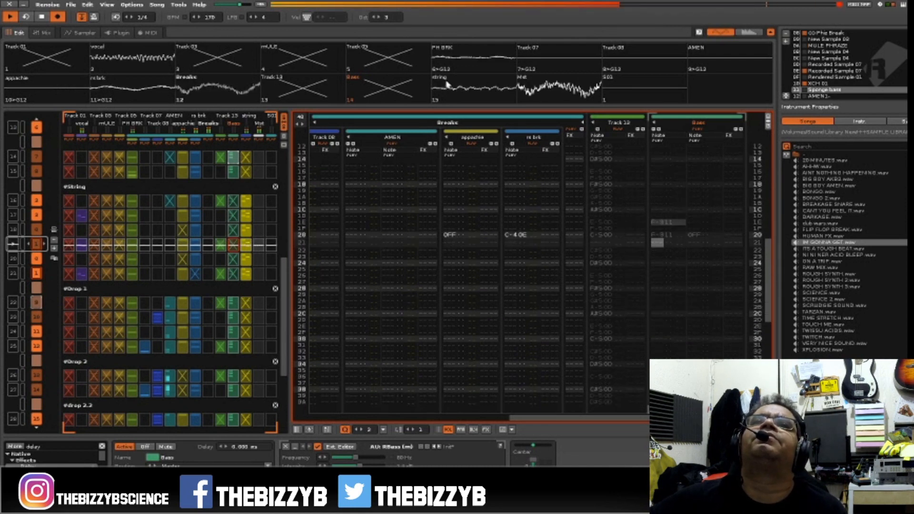
Mute the Track 08 slot in the second pattern of Drop 1 and save the song.
click(440, 77)
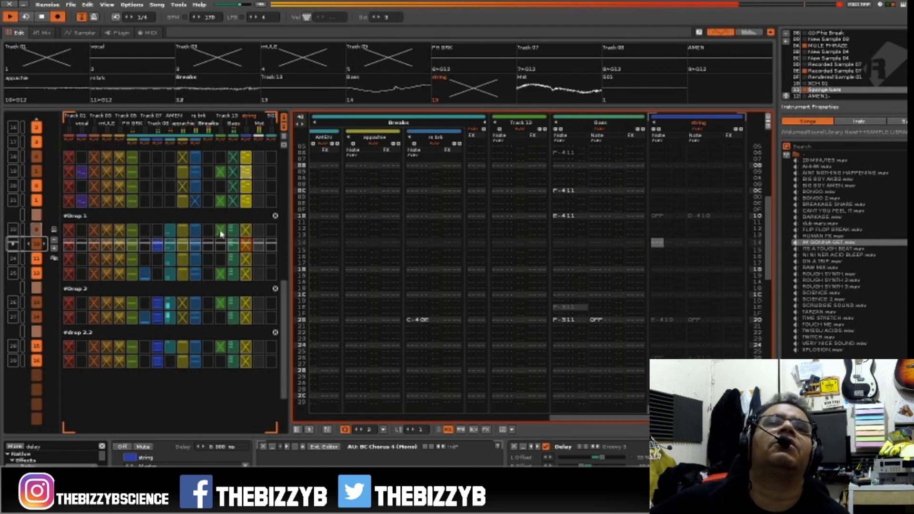
click(157, 247)
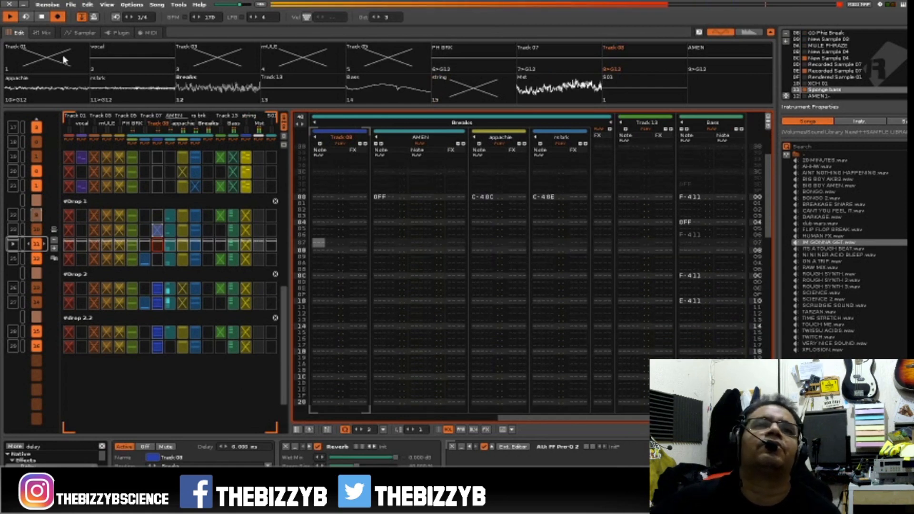
click(70, 4)
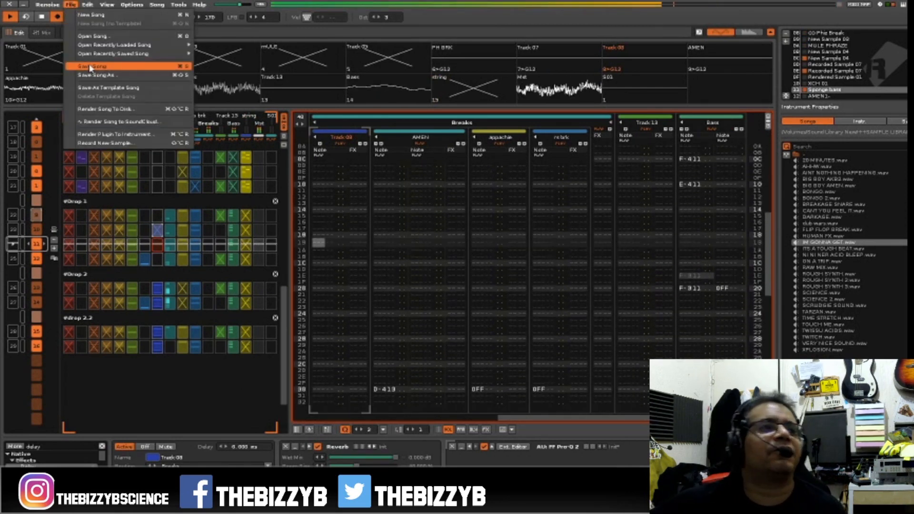
click(90, 67)
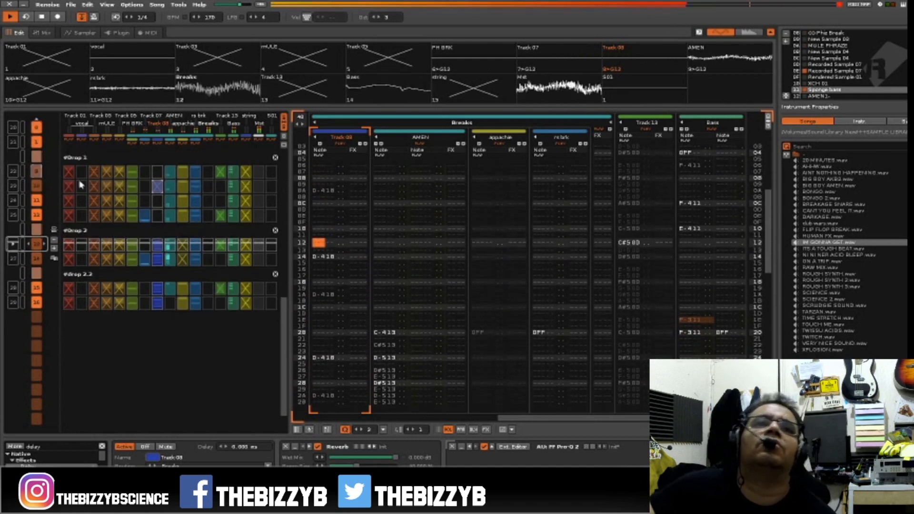
Copy the vocal slot from the last pattern before Drop 1 and paste it into the vocal track of Drop 1's last pattern.
key(space)
scroll(82, 177, up, 2)
right_click(82, 192)
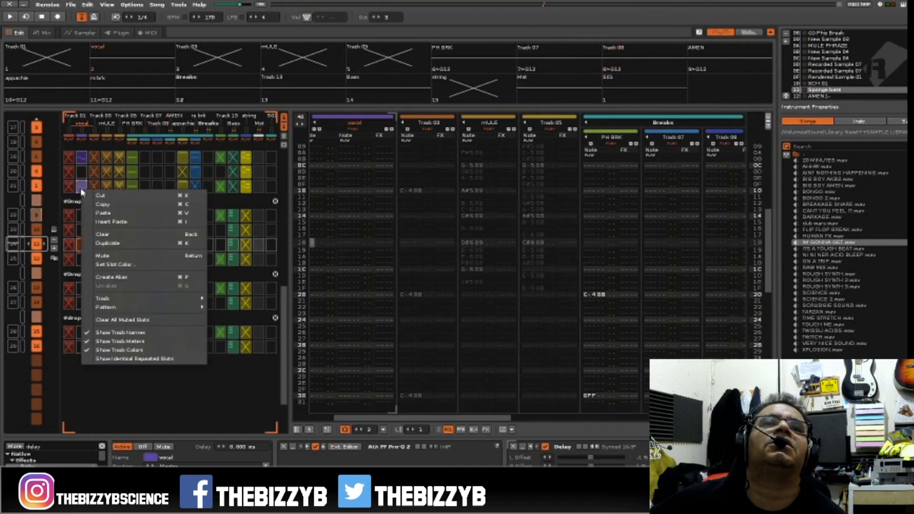
click(88, 270)
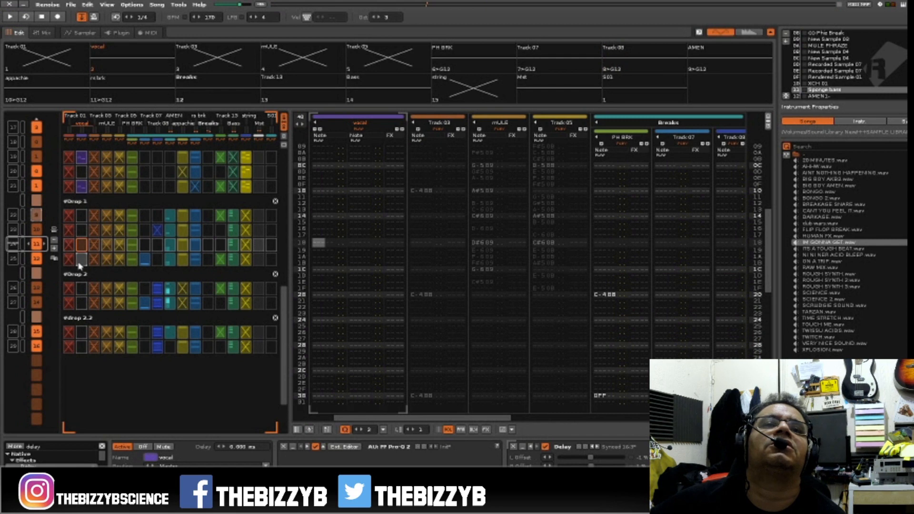
key(space)
right_click(87, 264)
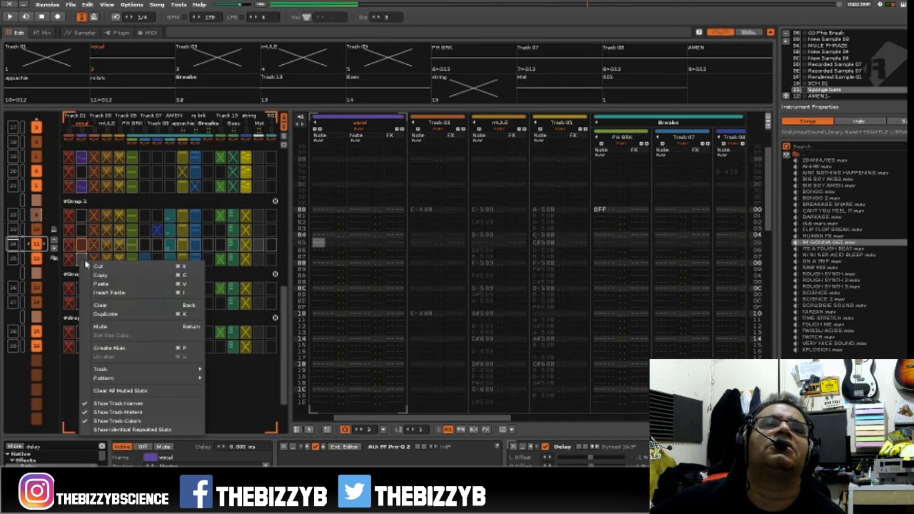
click(101, 283)
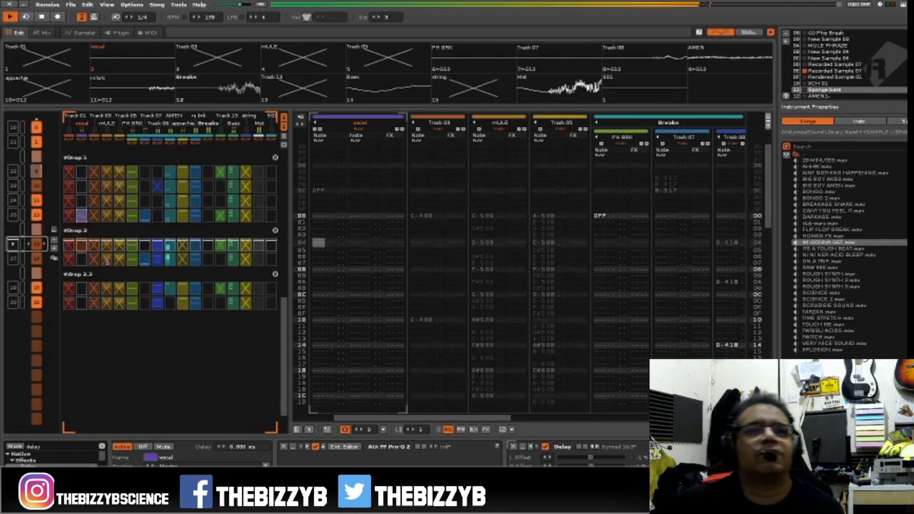
Save the song and paste the copied vocal slot into the last pattern of drop 2.2.
click(71, 4)
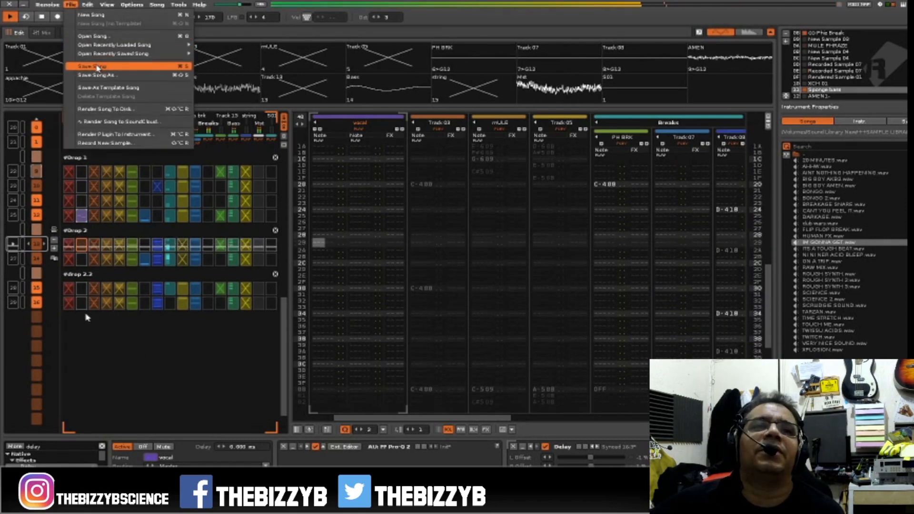
click(97, 67)
right_click(81, 306)
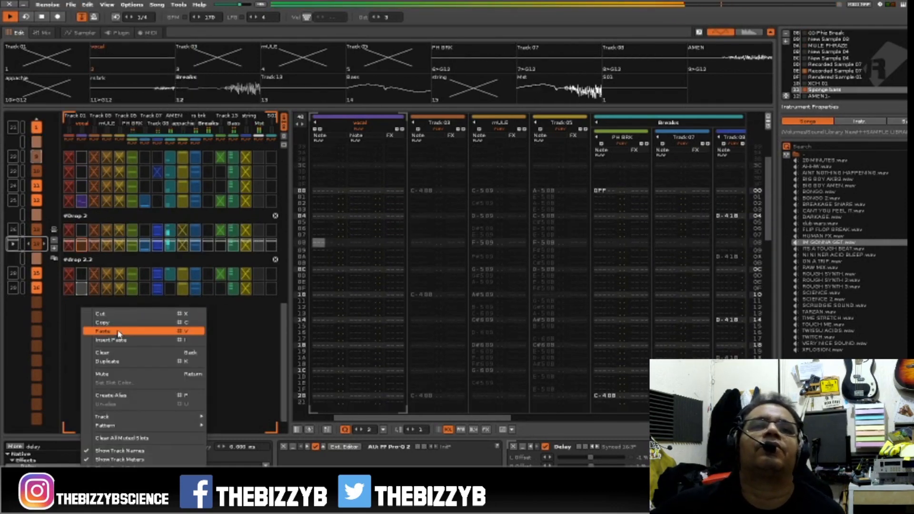
click(118, 331)
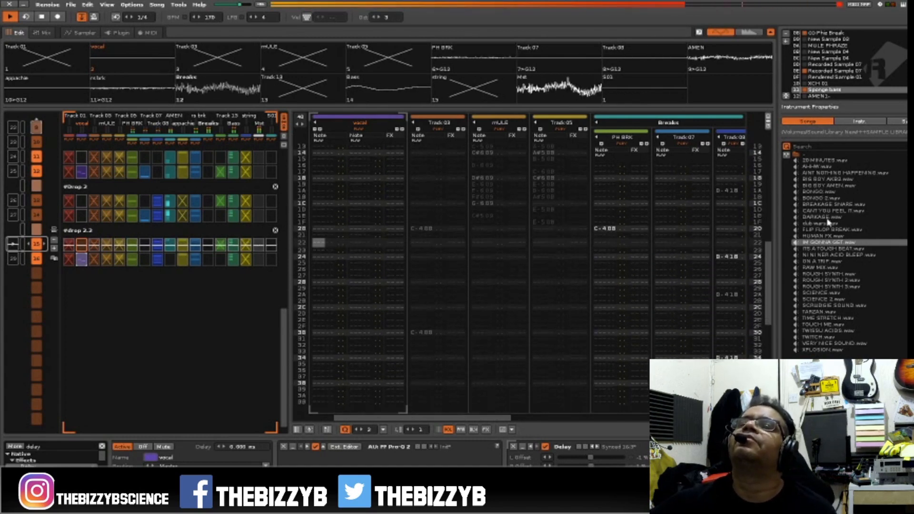
Look through the instrument list and listen to the song's opening patterns.
scroll(878, 54, down, 4)
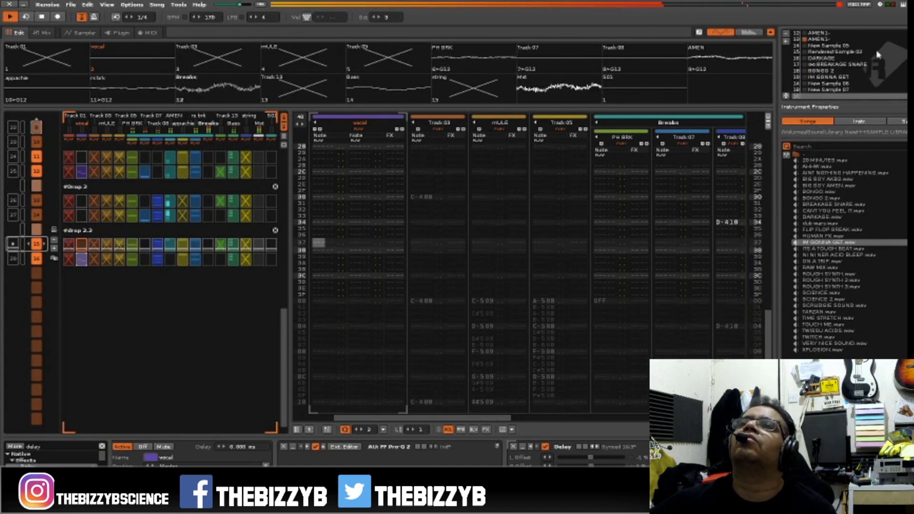
scroll(878, 55, up, 10)
scroll(878, 60, down, 4)
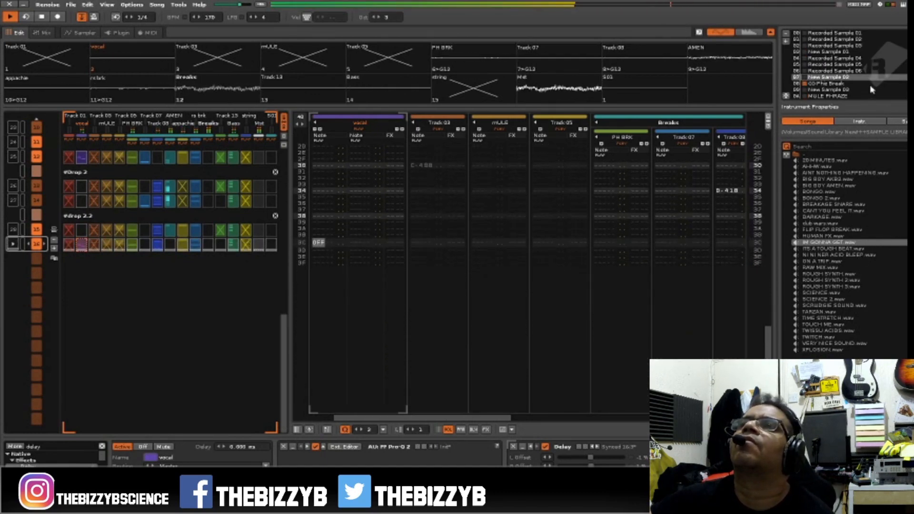
scroll(871, 90, down, 10)
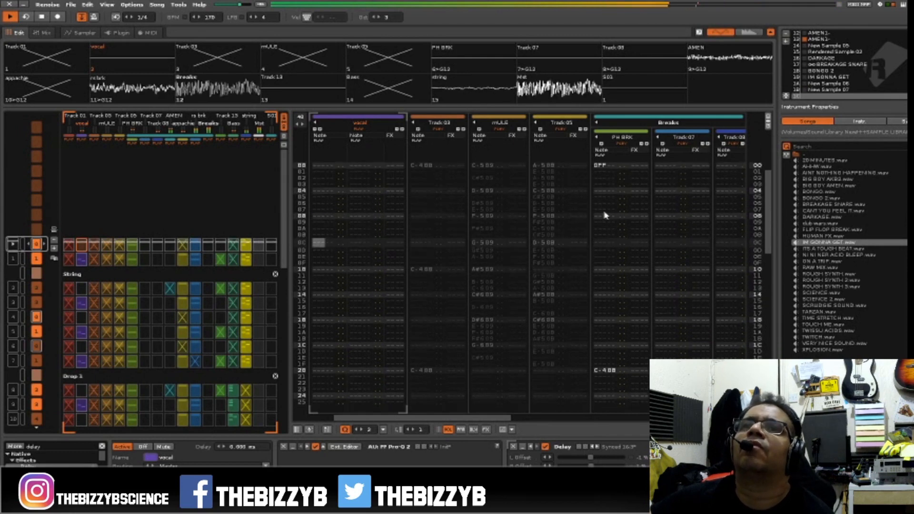
key(space)
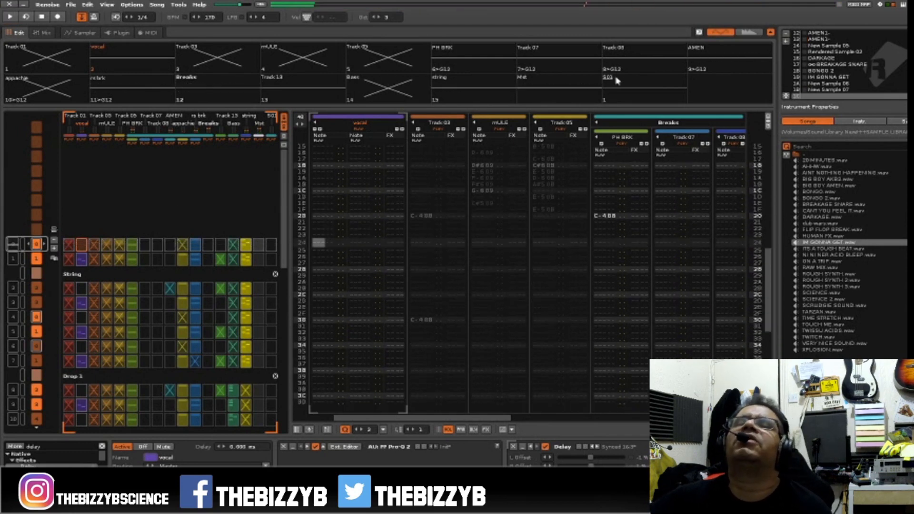
key(space)
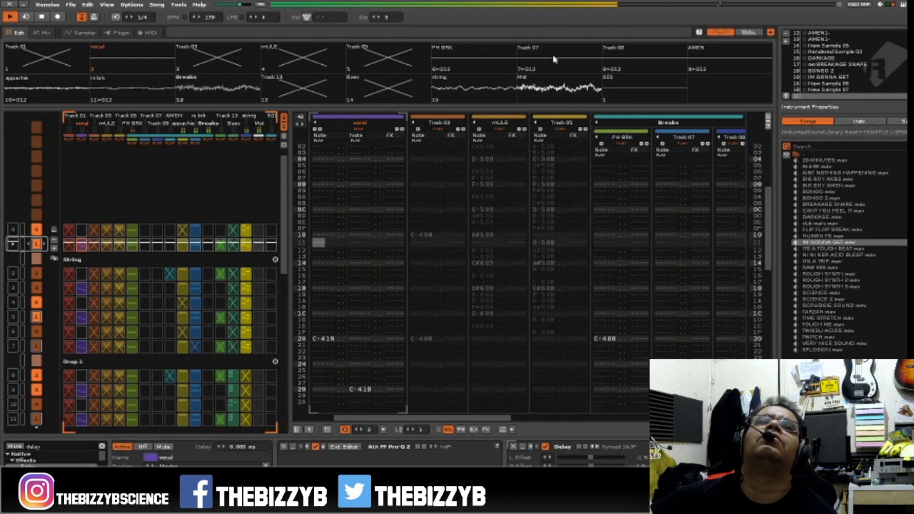
key(space)
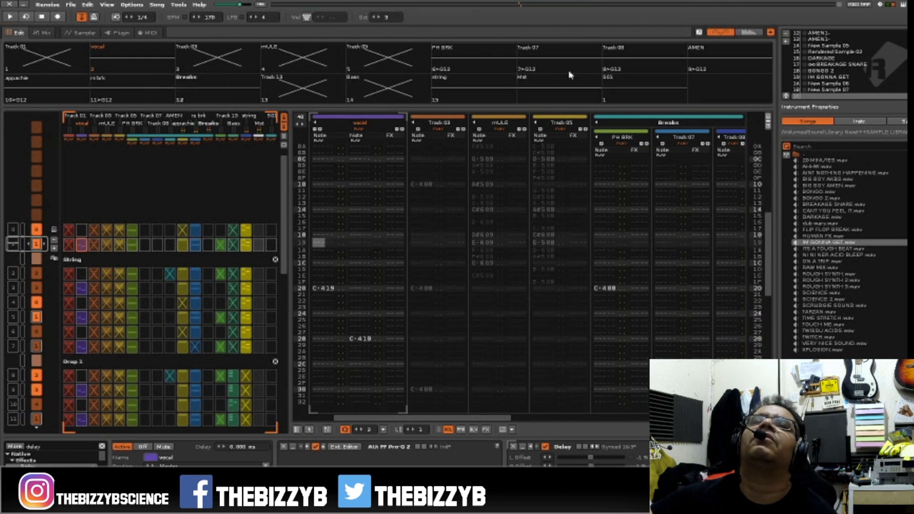
key(space)
Raise the string track's mixer volume to about 0.97 dB.
click(441, 83)
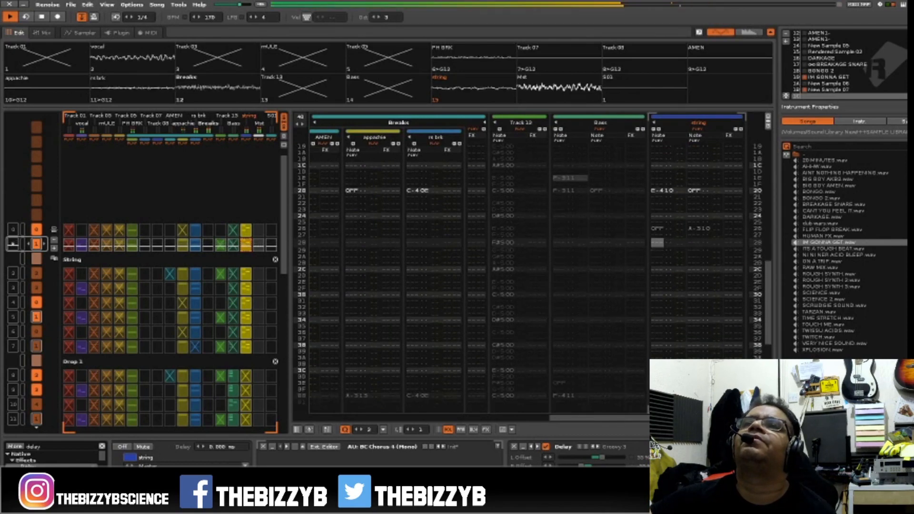
key(F3)
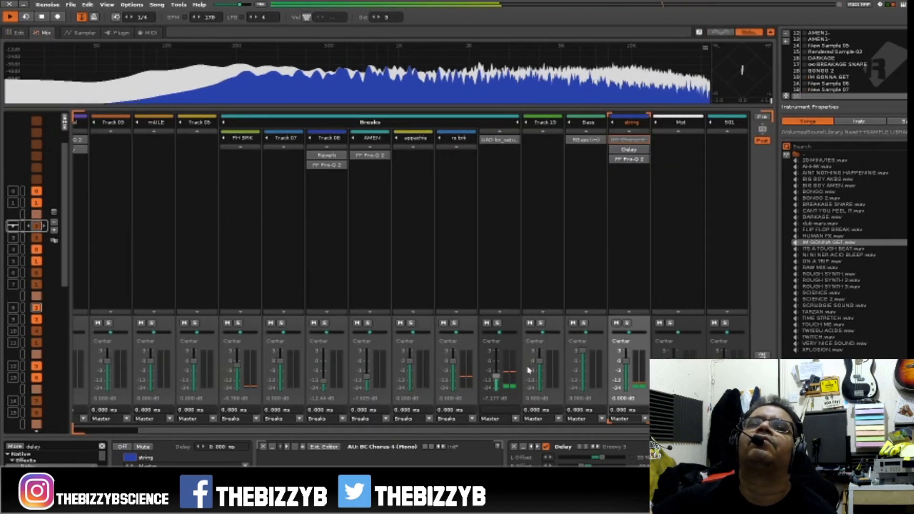
drag(627, 361, 626, 355)
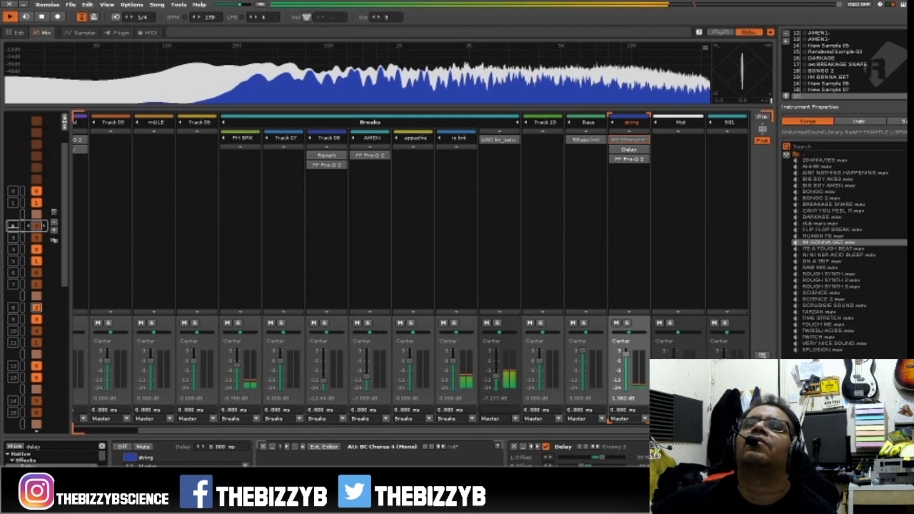
Add the AIR Compressor effect to the string track and load its "33 Instrument- More Attack" preset.
click(47, 446)
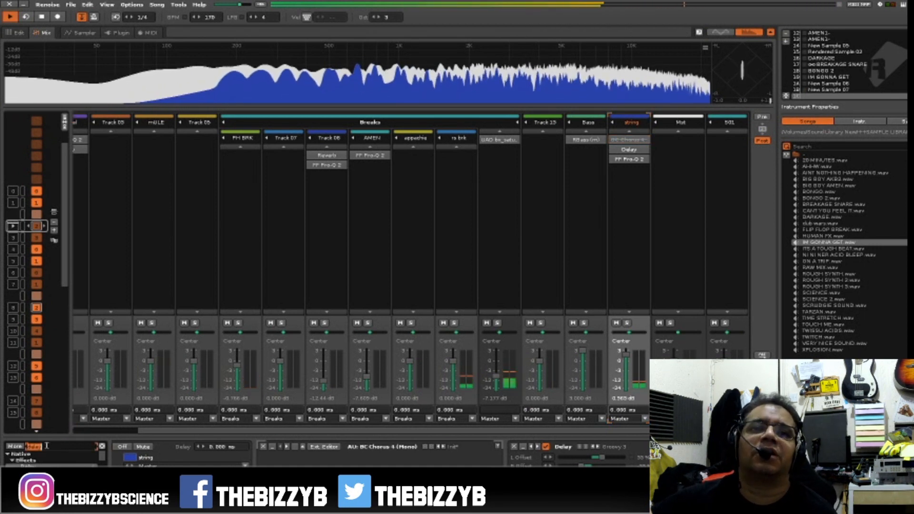
text(eomp)
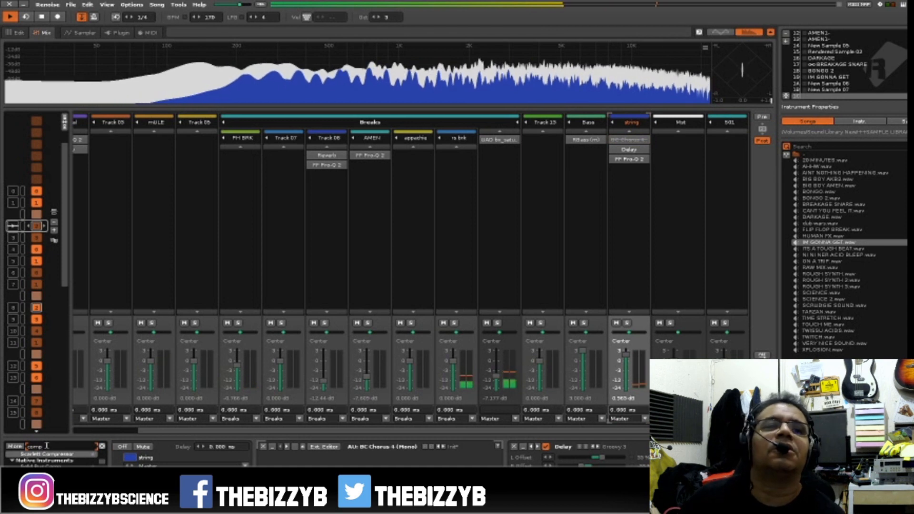
scroll(49, 456, up, 10)
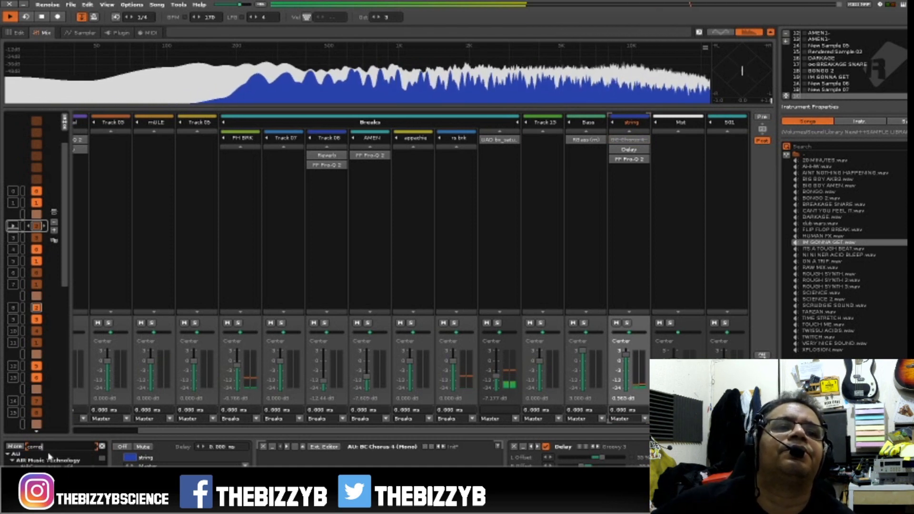
scroll(48, 459, down, 1)
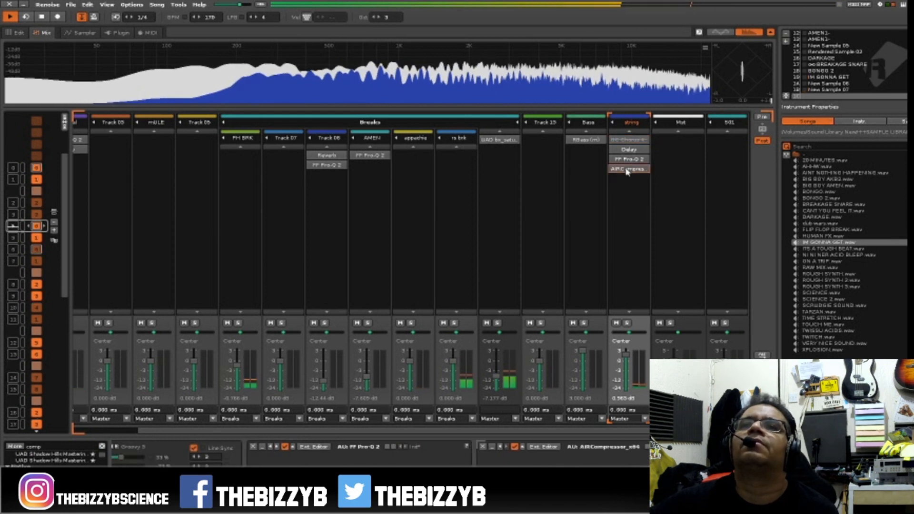
click(482, 213)
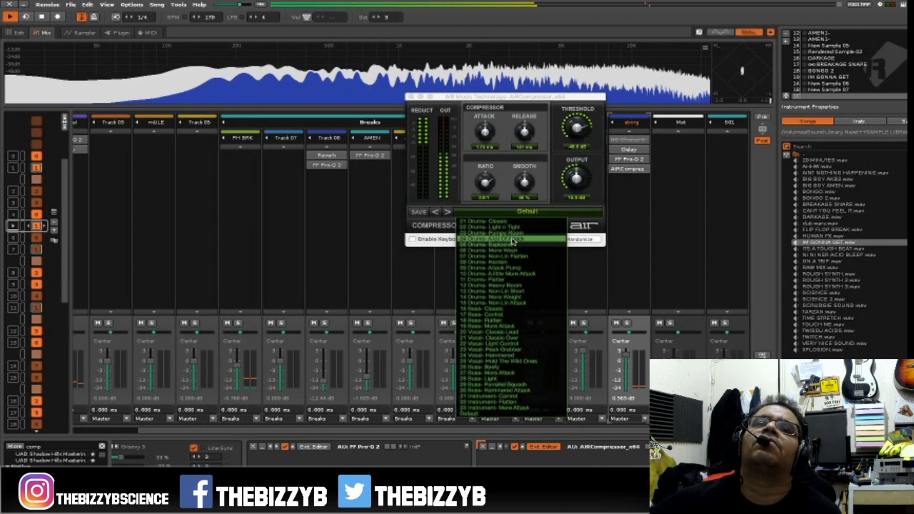
click(522, 408)
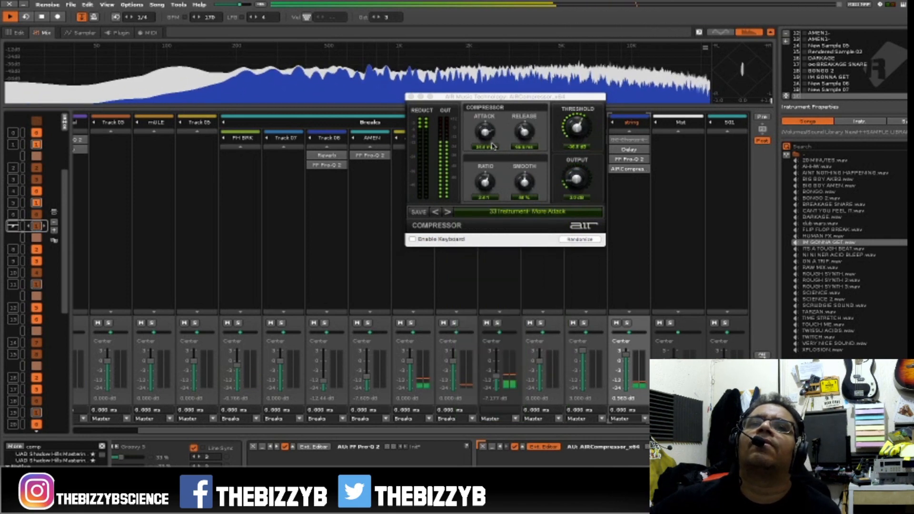
Find the Waves effects, add C1 gate (s) to the string track and open its external editor.
click(54, 443)
text(waves)
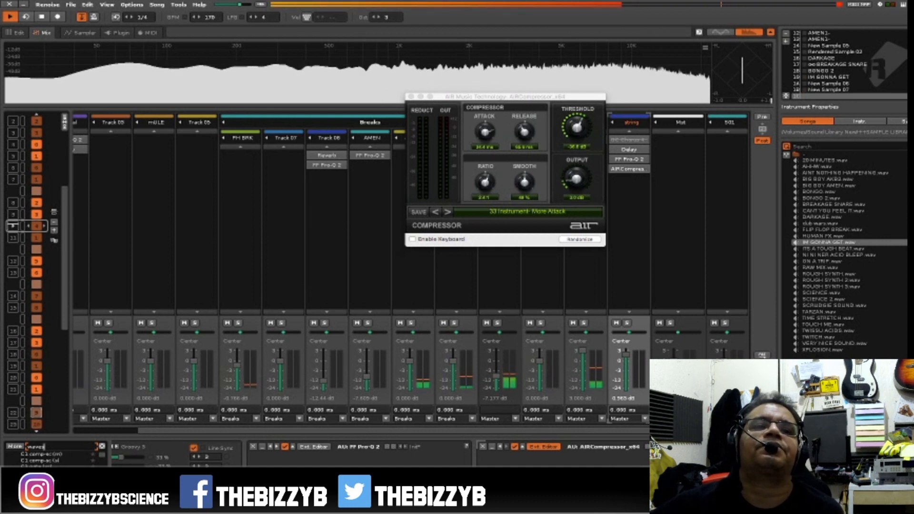
double_click(42, 472)
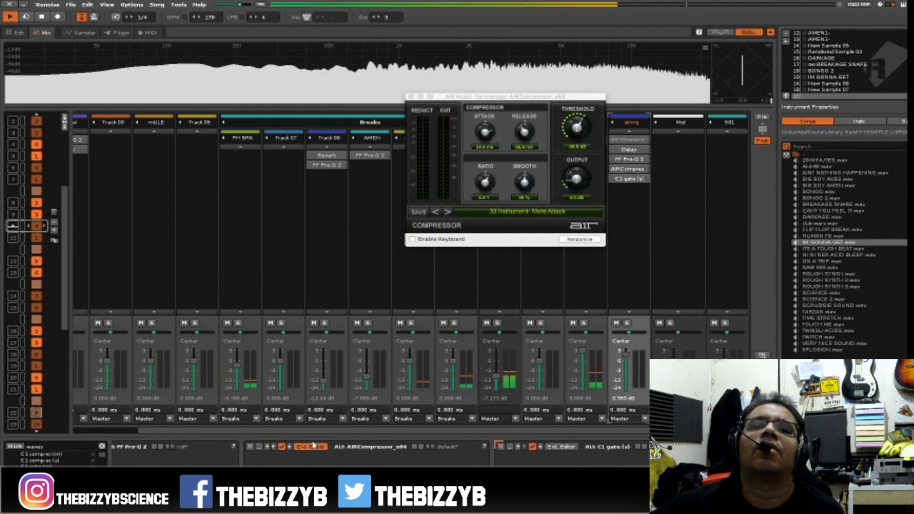
click(567, 448)
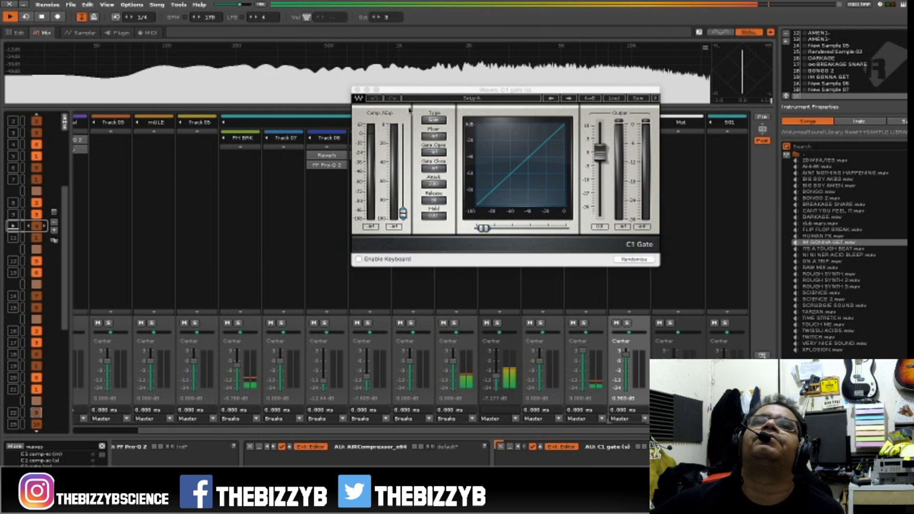
Try to load the Upward compressor factory preset in the C1 gate and close its editor.
click(616, 98)
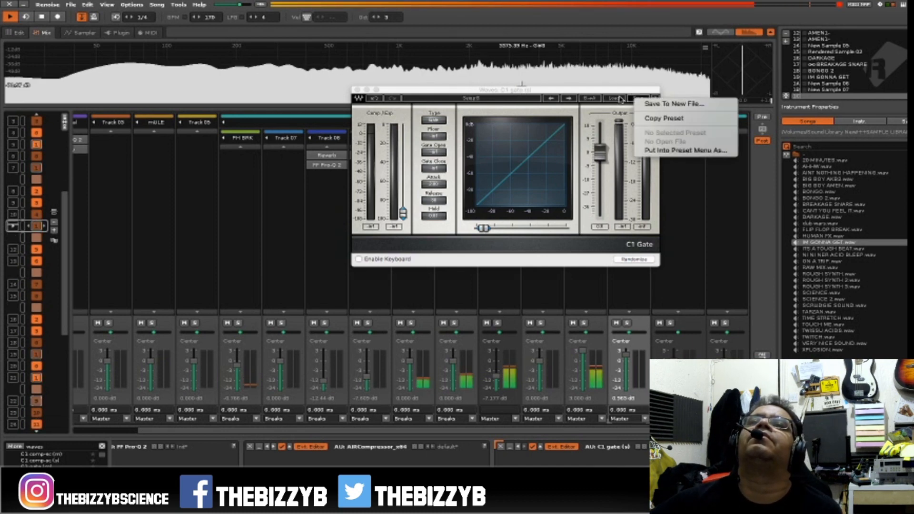
mouse_move(660, 189)
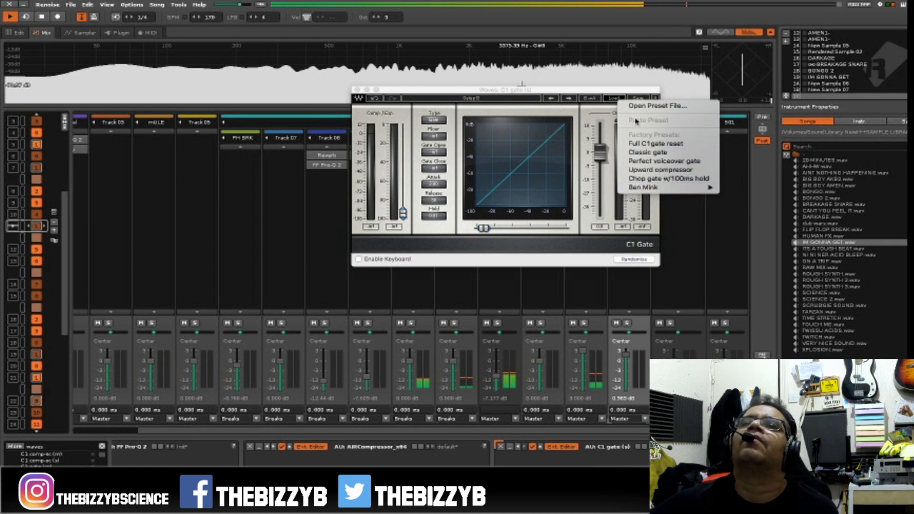
click(657, 170)
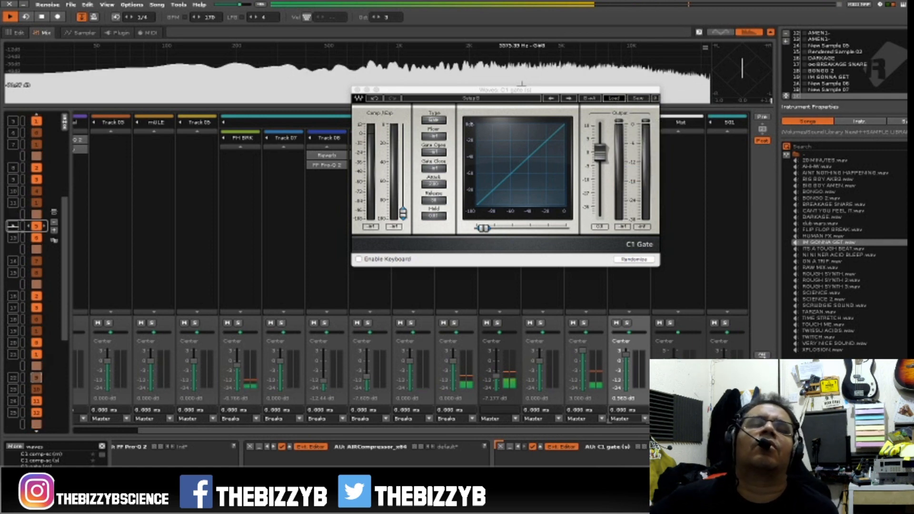
click(357, 90)
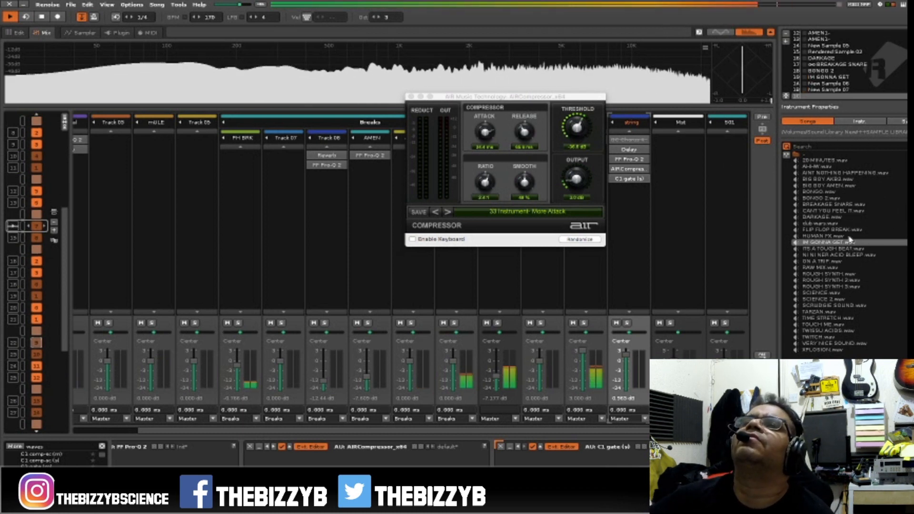
Stop playback, load the BIG BOY AKB2.wav sample as an instrument and select BIG BOY AMEN.wav for preview.
click(828, 179)
key(space)
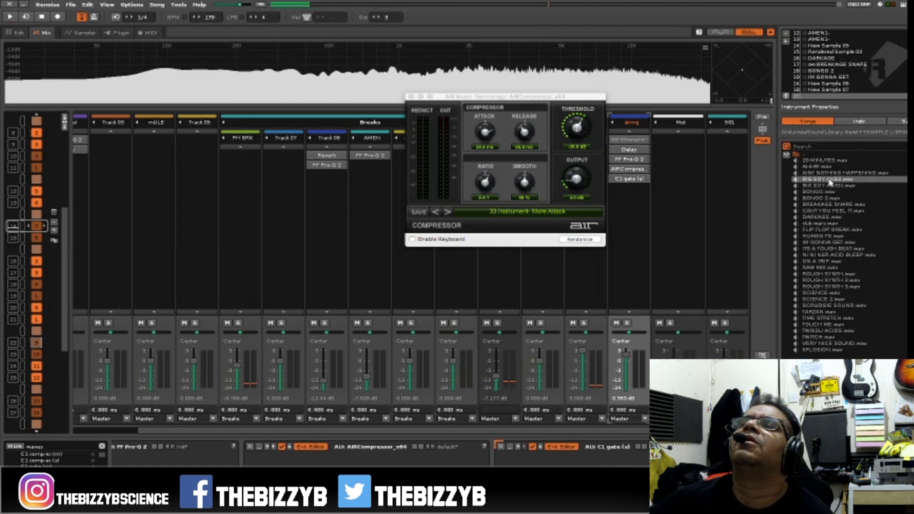
click(829, 186)
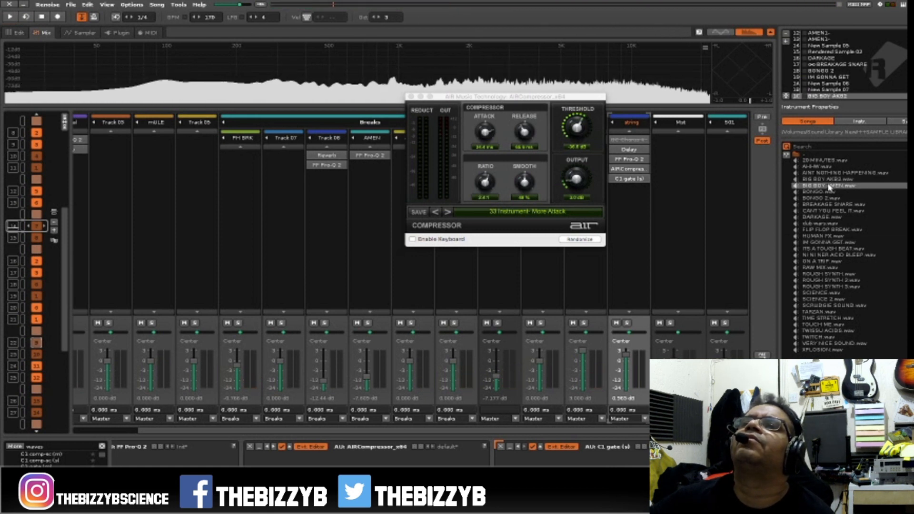
Audition the remaining samples in the current folder, from BONGO.wav down to XPLOSION.wav and VERY NICE SOUND.wav.
click(828, 192)
click(827, 198)
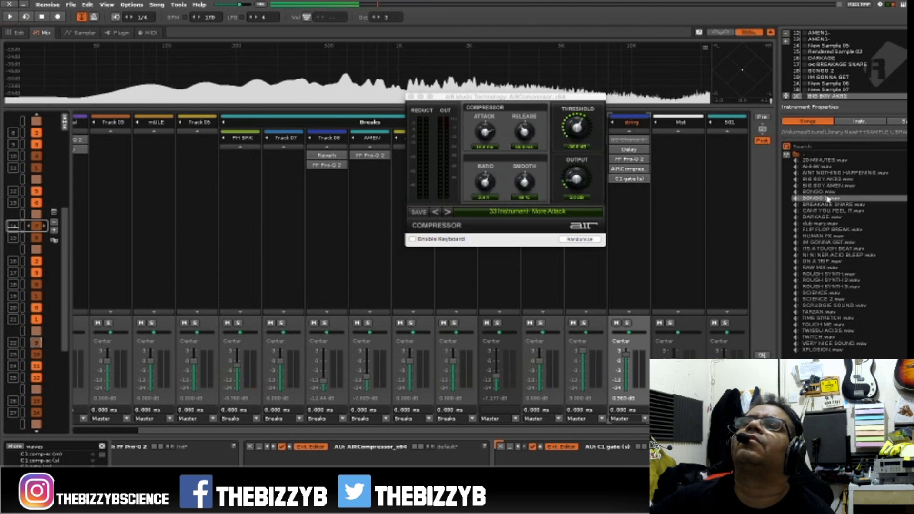
click(828, 211)
click(831, 205)
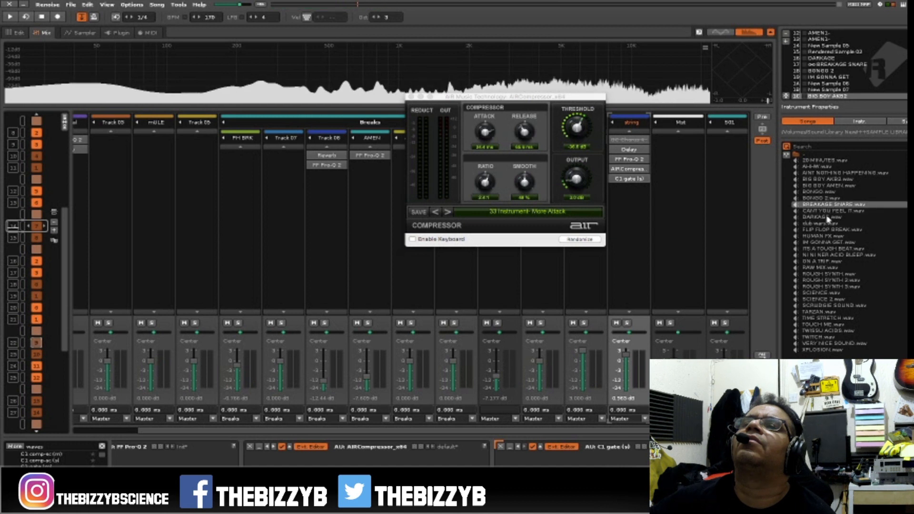
click(827, 217)
click(826, 230)
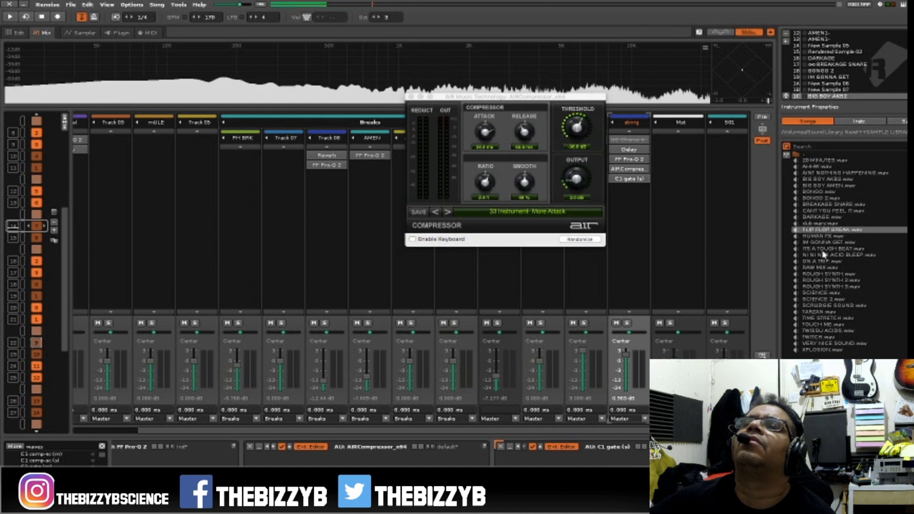
click(824, 249)
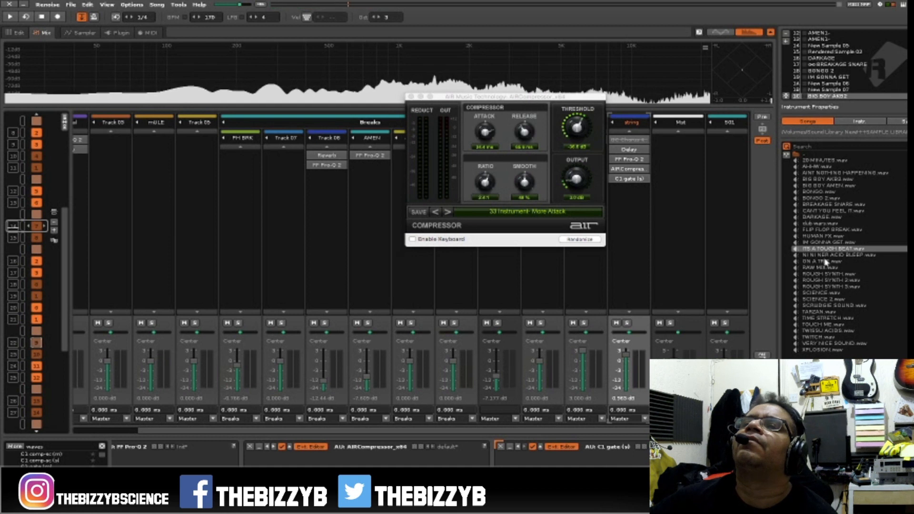
click(826, 261)
click(819, 268)
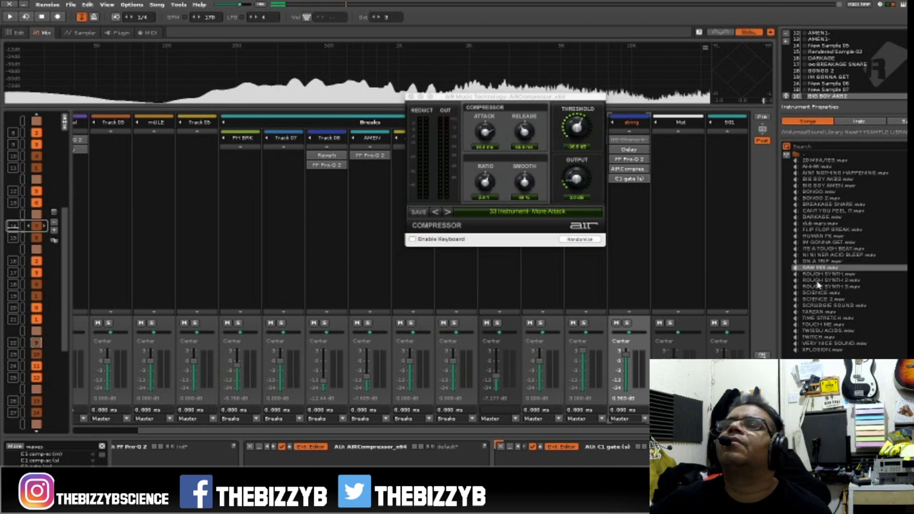
click(818, 281)
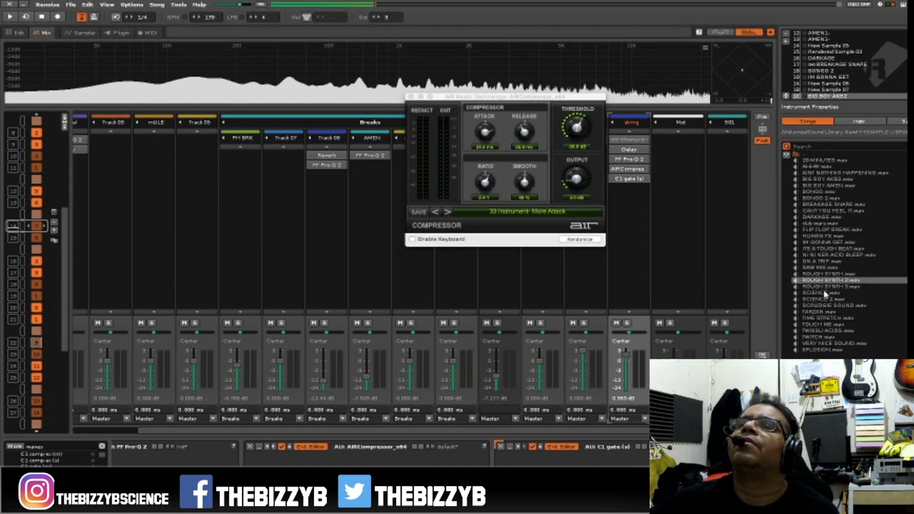
click(824, 299)
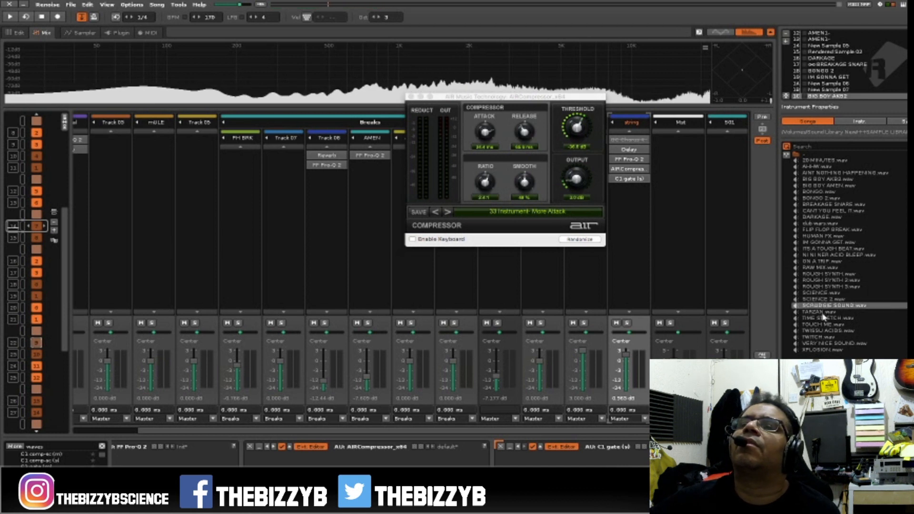
key(Down)
click(823, 337)
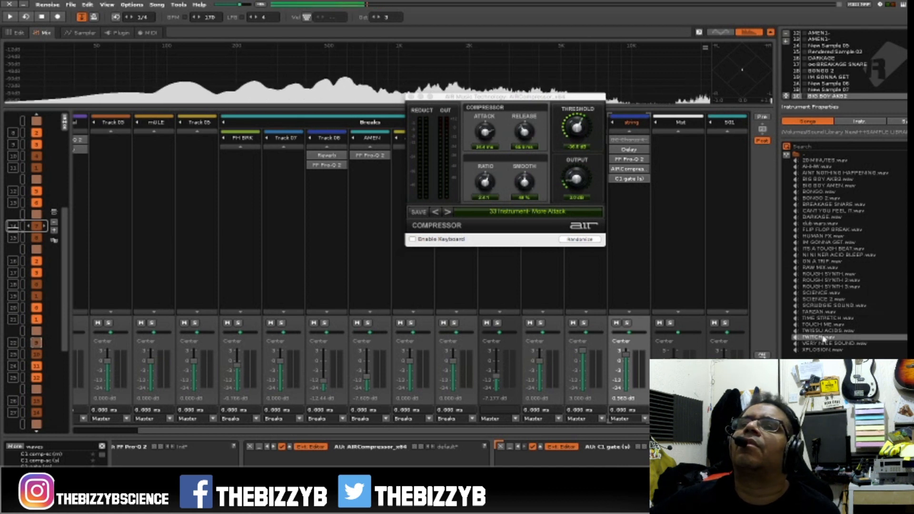
click(823, 350)
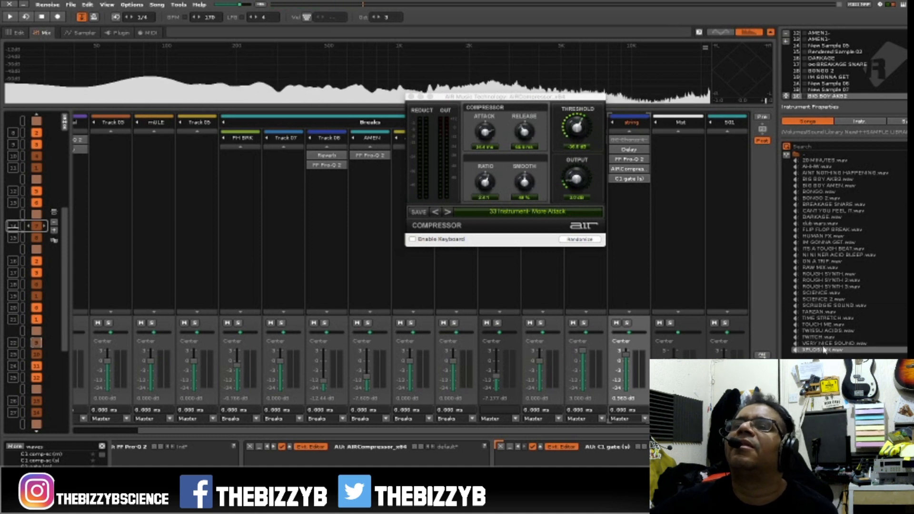
click(825, 343)
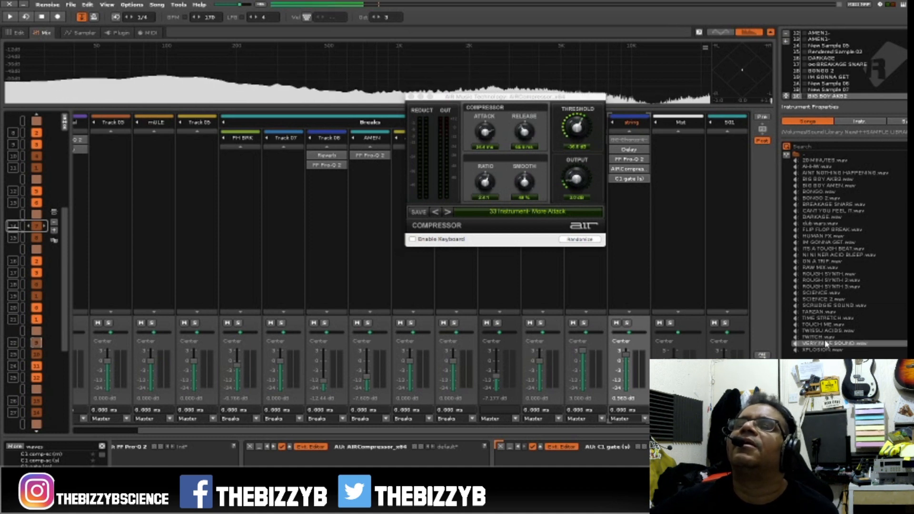
Return to the sample library list, check another pack and open the Ragga Jungle Elements library.
double_click(807, 156)
scroll(866, 304, up, 2)
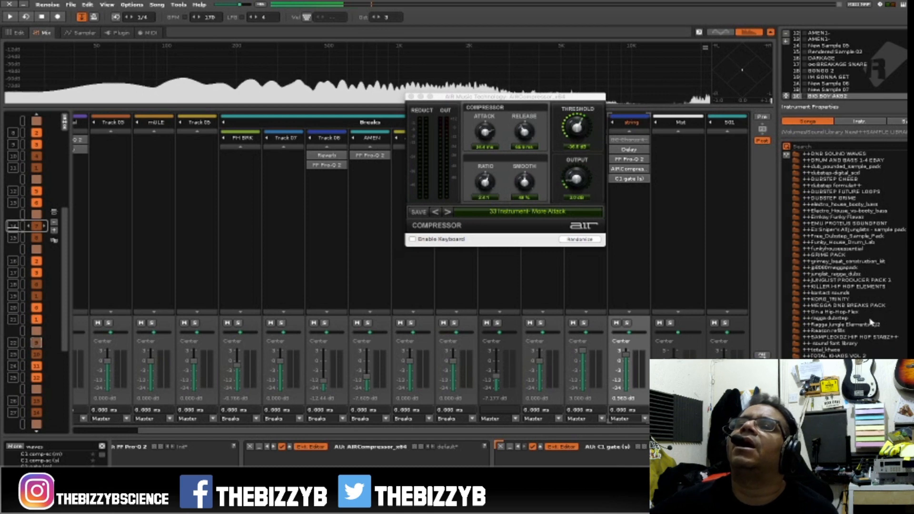
scroll(862, 286, up, 1)
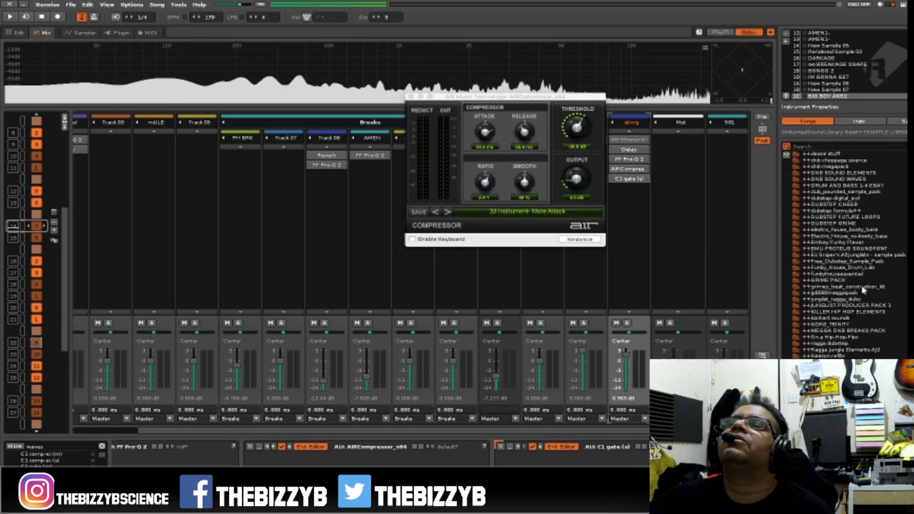
double_click(843, 345)
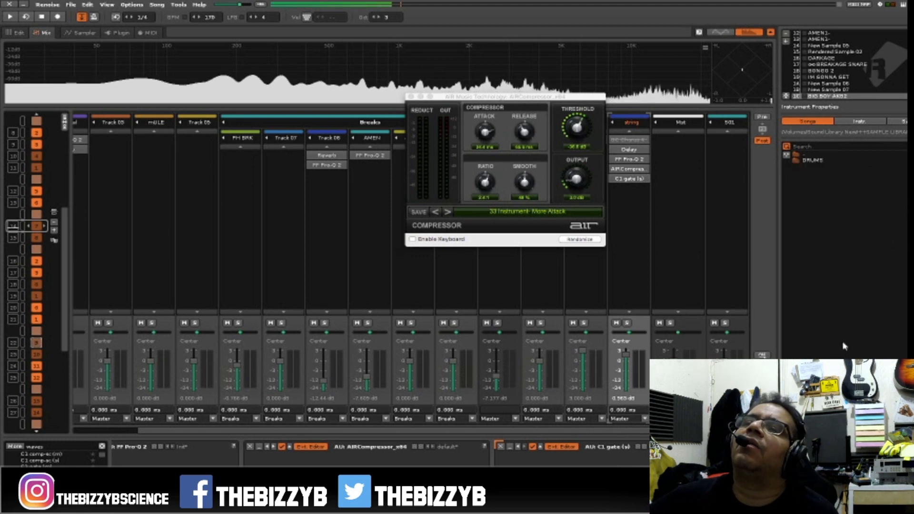
double_click(805, 155)
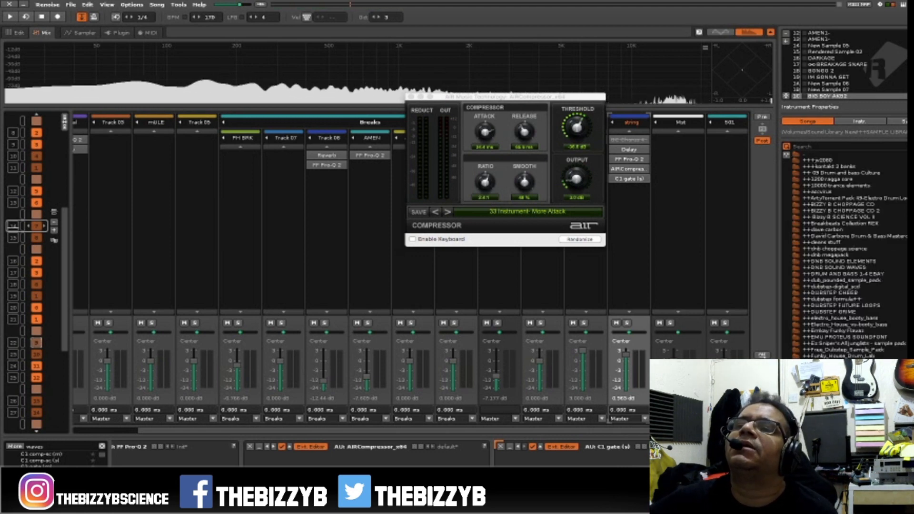
double_click(833, 375)
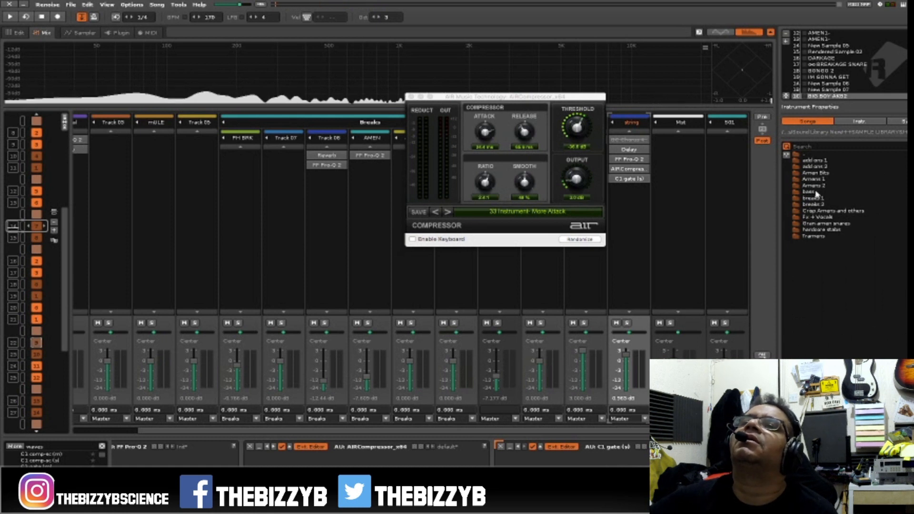
Open the Tramens folder and audition its break samples, including herman-tightenup.wav and syndicate_tramen.wav.
double_click(820, 236)
double_click(813, 167)
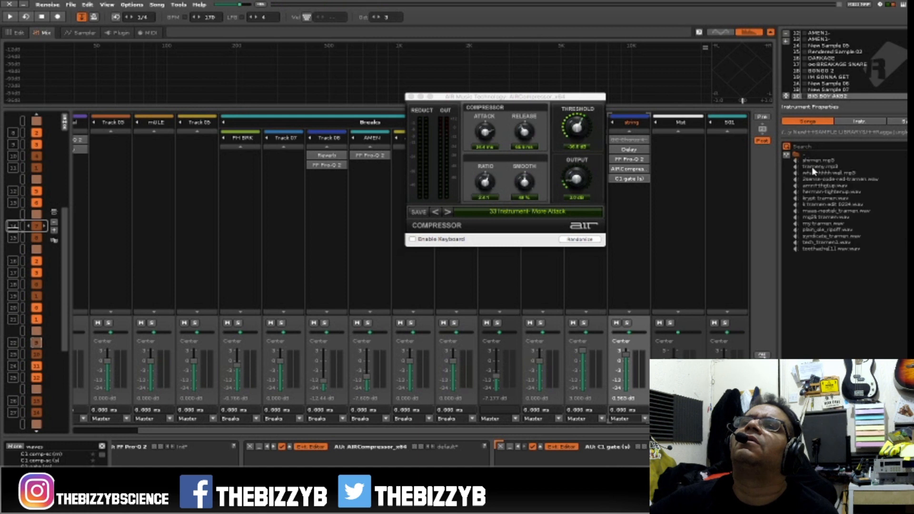
click(813, 168)
click(816, 192)
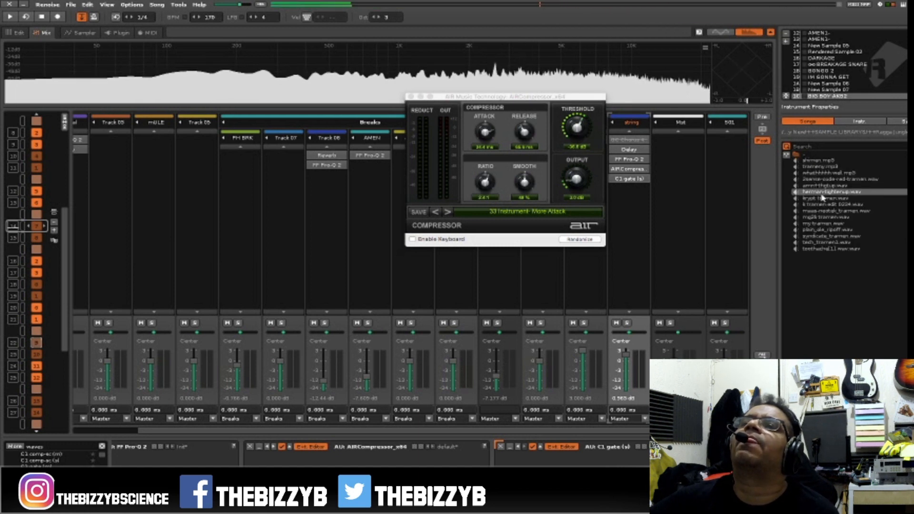
click(822, 204)
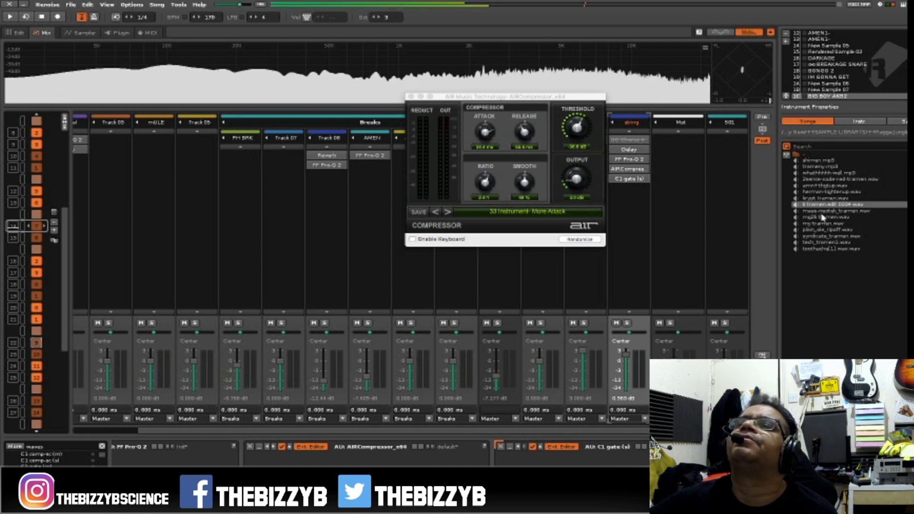
click(823, 217)
click(822, 236)
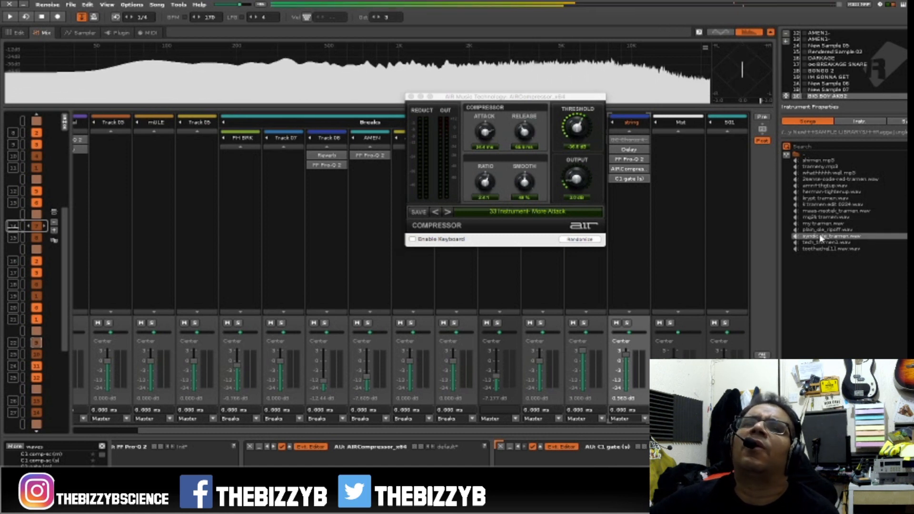
click(822, 248)
Go back up to the Ragga Jungle folders, audition samples in the hardcore stabs folder and leave it again.
double_click(804, 159)
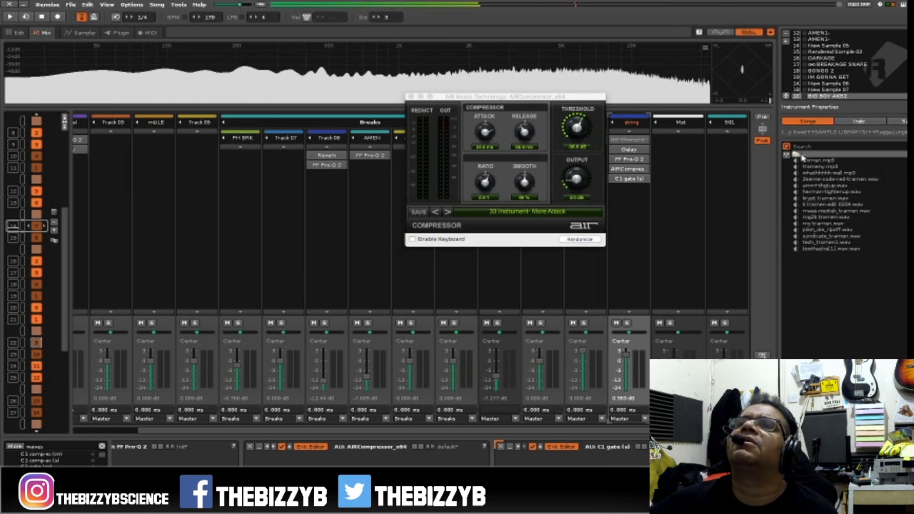
double_click(804, 160)
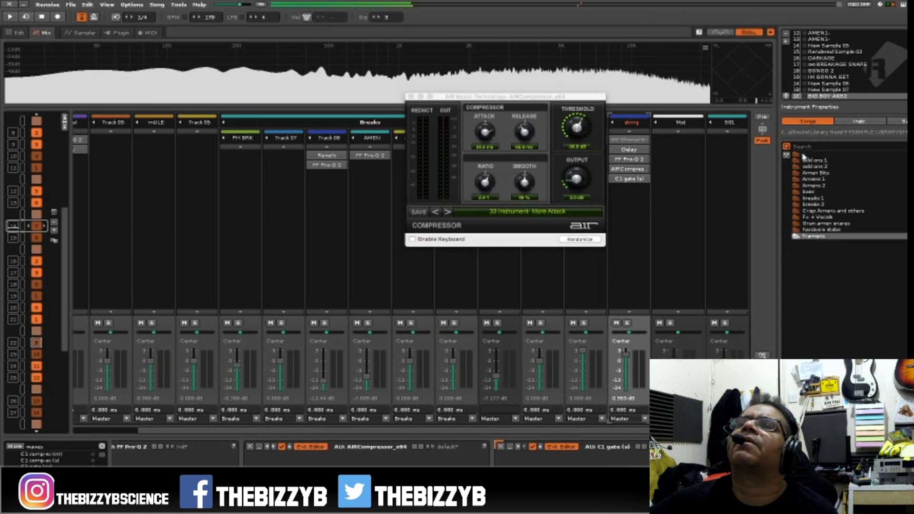
click(822, 230)
double_click(821, 230)
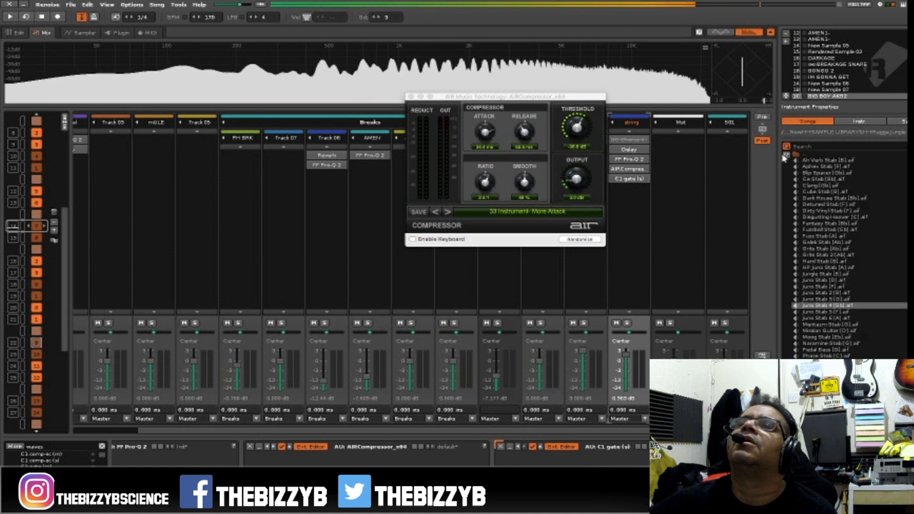
double_click(804, 155)
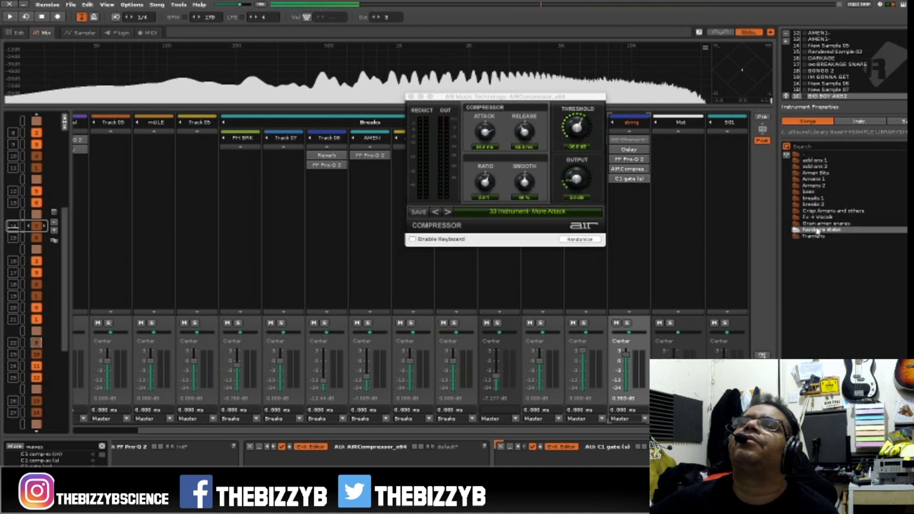
Reopen the Ragga Jungle Elements library and audition bass samples such as bass05.wav in the bass folder's Wav subfolder.
double_click(804, 155)
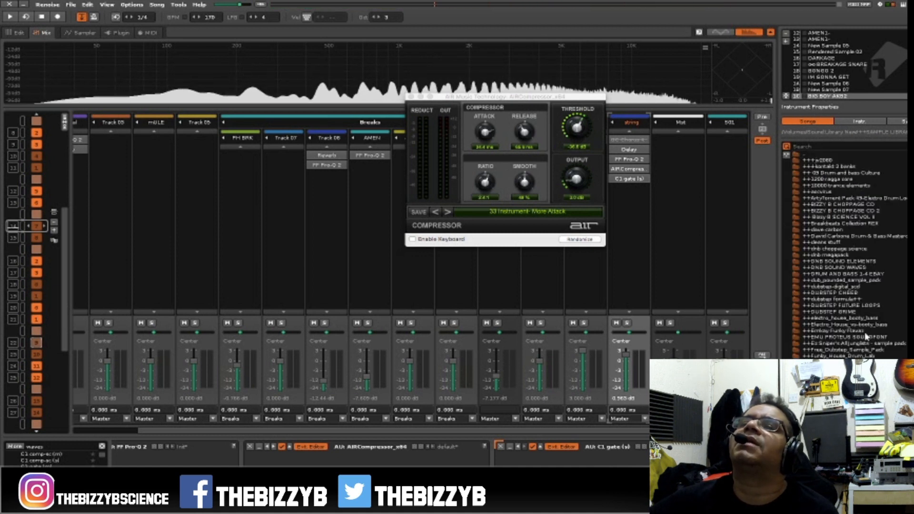
double_click(856, 381)
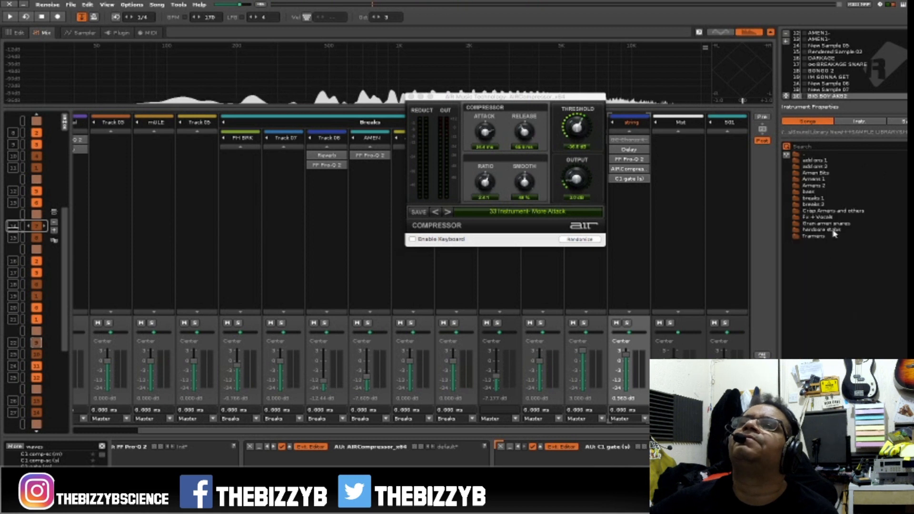
double_click(819, 191)
double_click(812, 175)
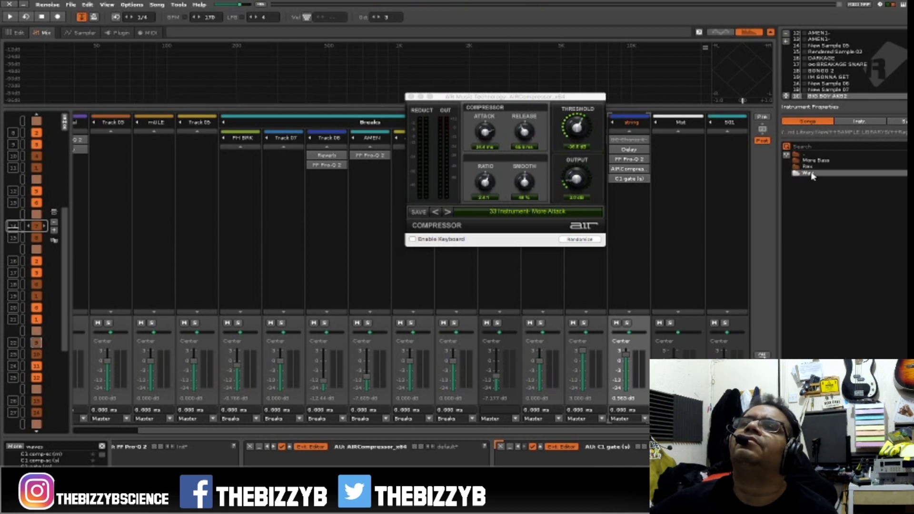
click(812, 174)
click(815, 242)
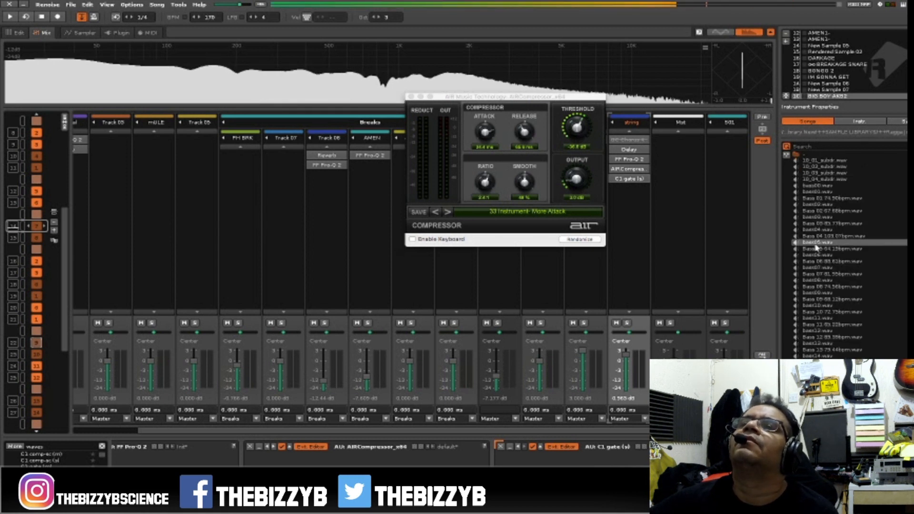
click(817, 275)
Audition further bass samples down the Wav folder and load dist_bass2 into the selected instrument slot.
click(819, 400)
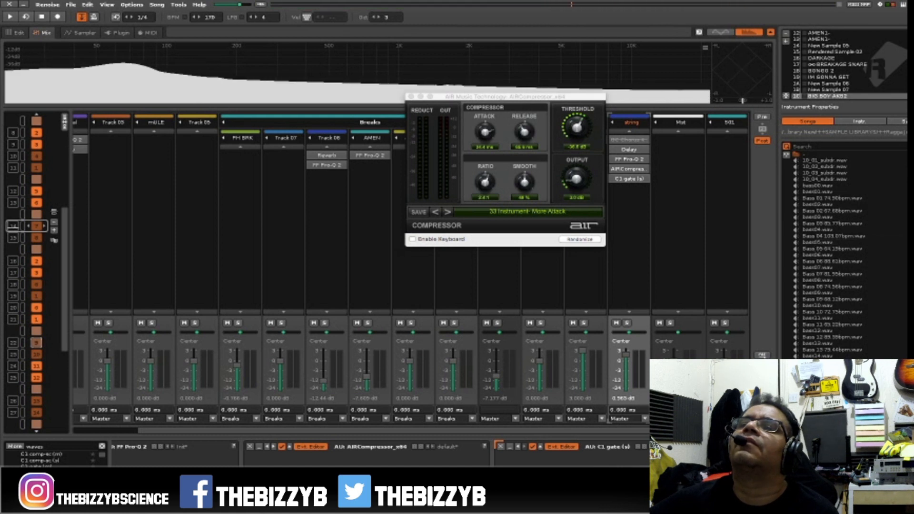
scroll(818, 399, down, 3)
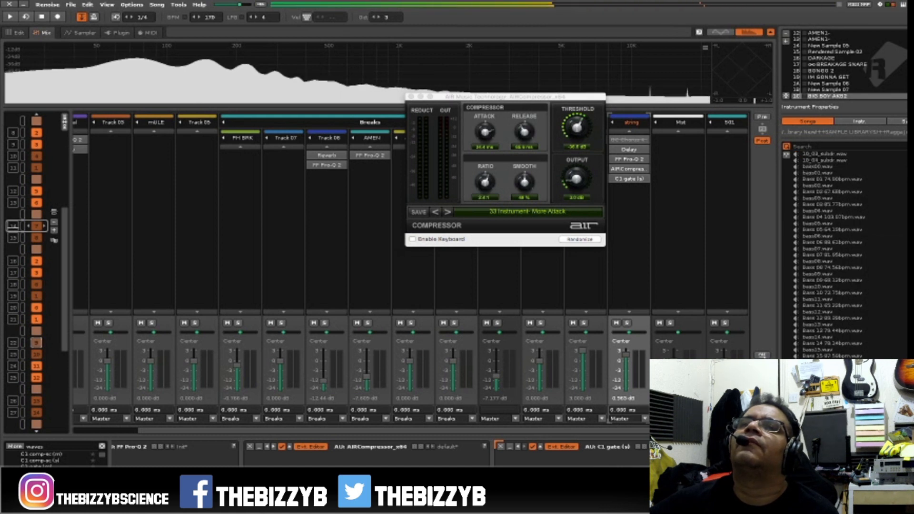
scroll(833, 253, down, 3)
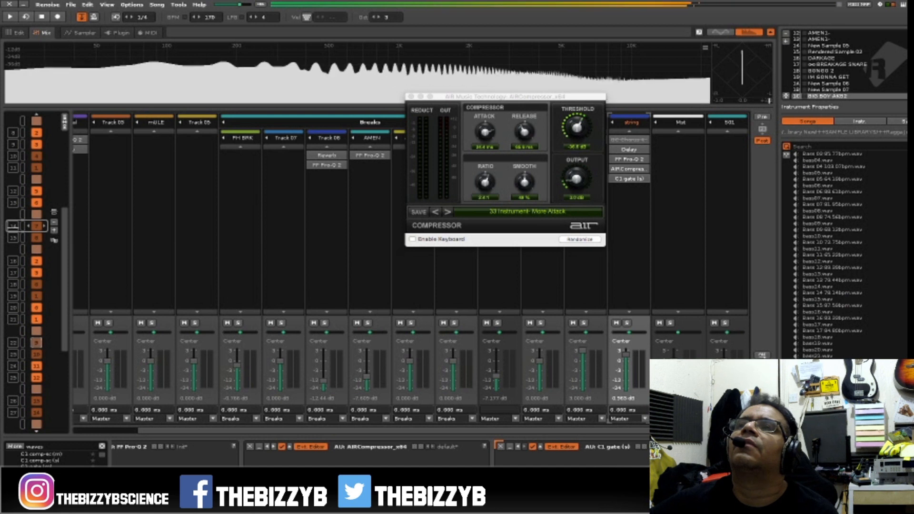
scroll(833, 252, down, 2)
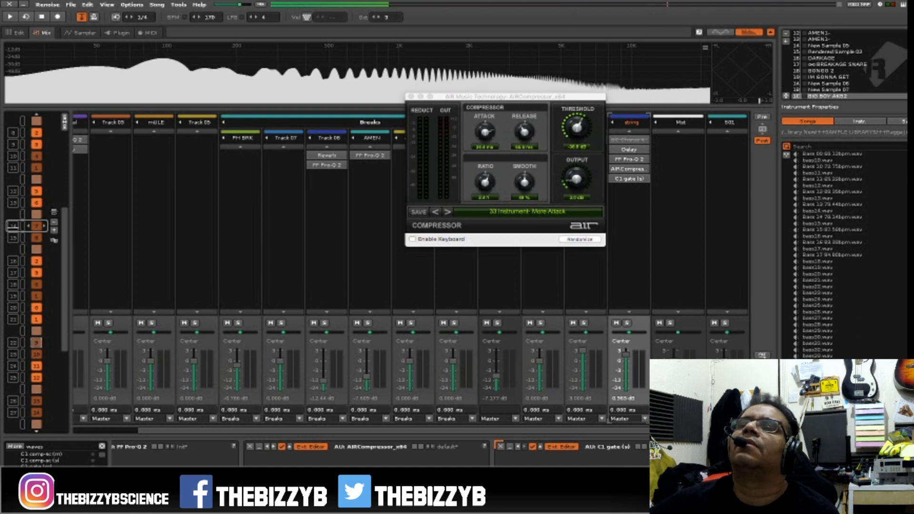
scroll(833, 252, down, 2)
scroll(845, 170, down, 1)
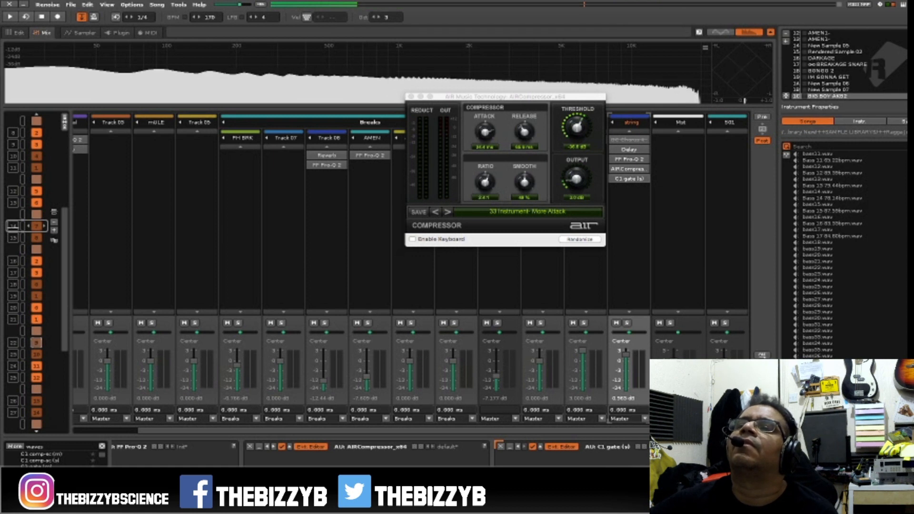
key(super+z)
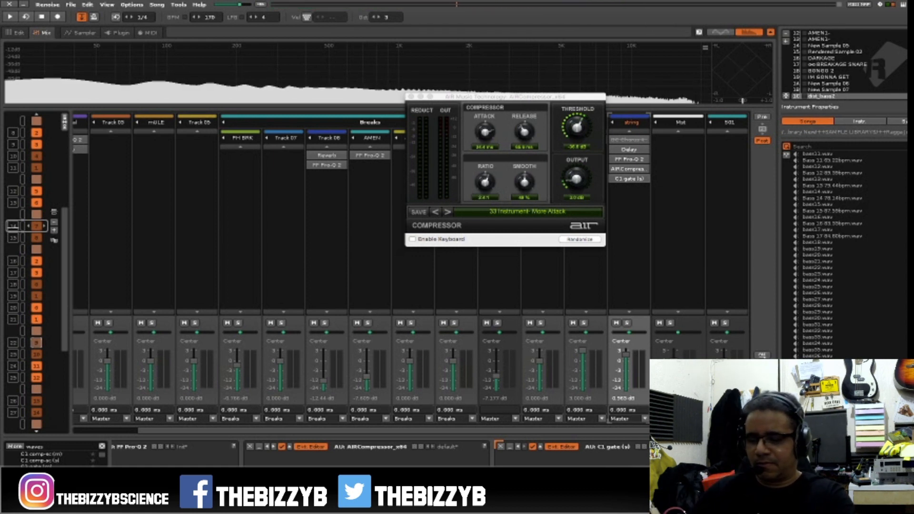
key(space)
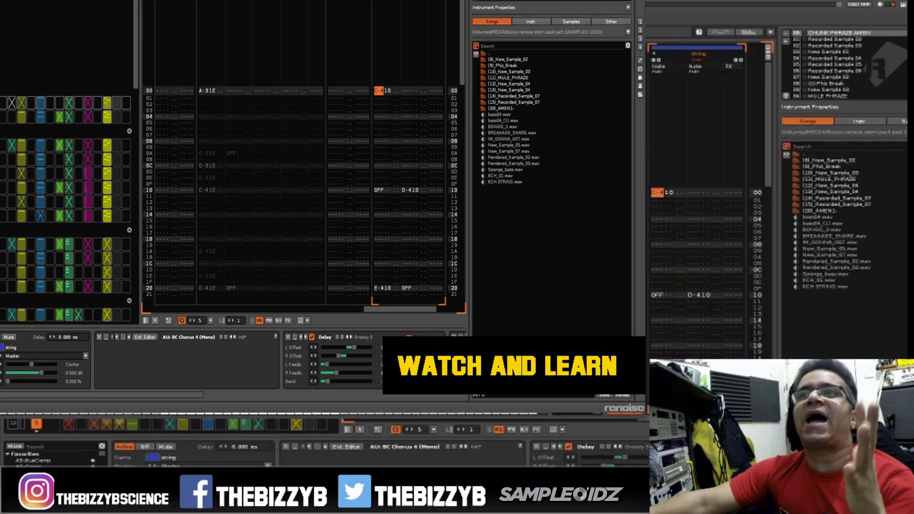
scroll(878, 53, down, 10)
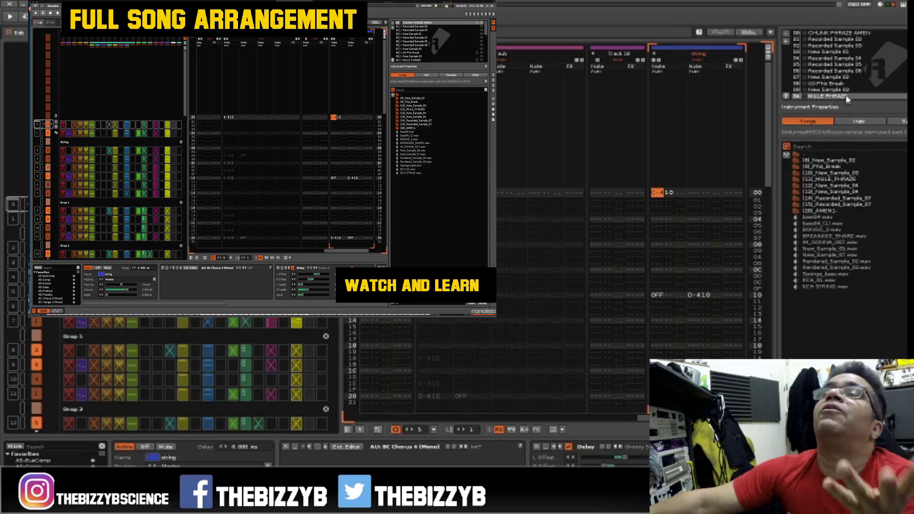
Examine the MULE PHRAZE break's sliced waveform and the phrase of the Insane aPPACHIE instrument in the sampler.
scroll(847, 98, down, 2)
scroll(848, 98, up, 2)
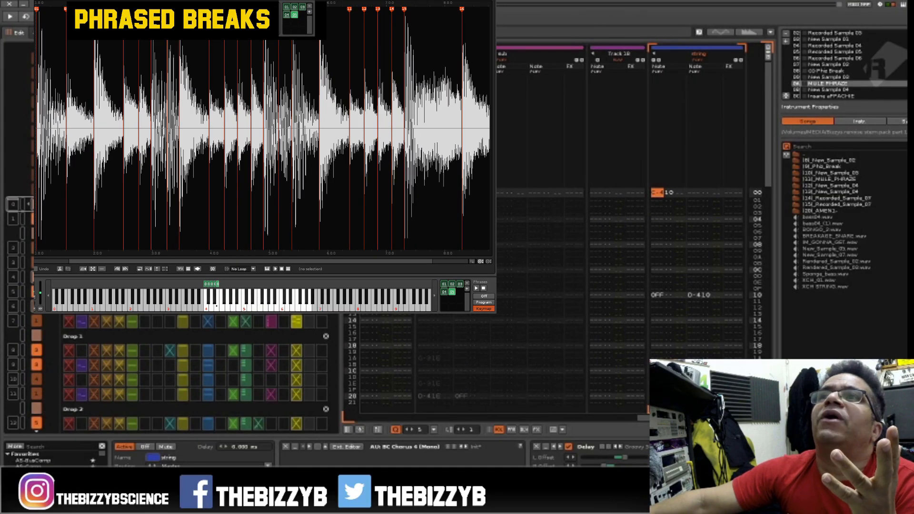
click(70, 33)
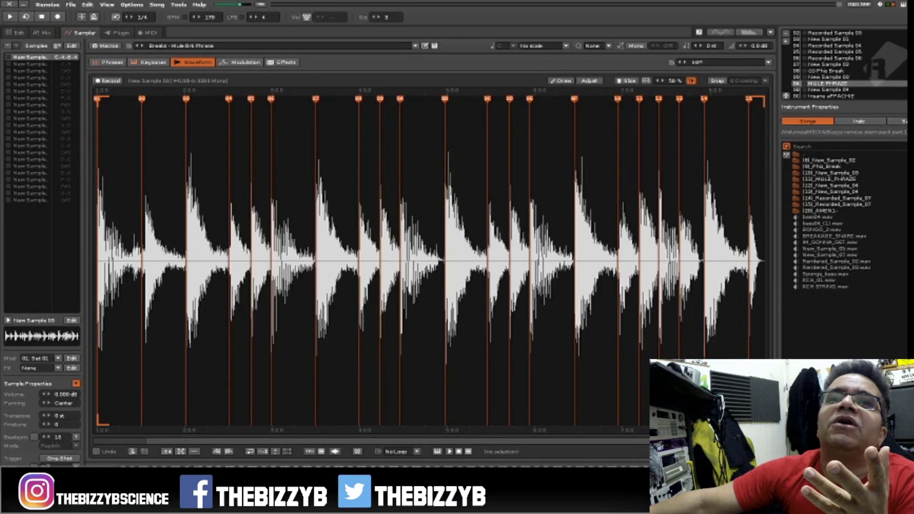
click(108, 63)
scroll(849, 90, down, 2)
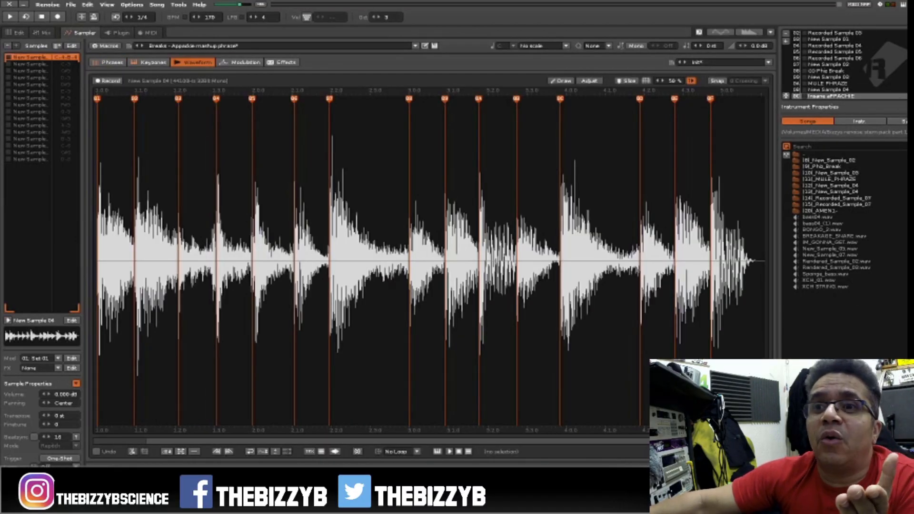
click(109, 62)
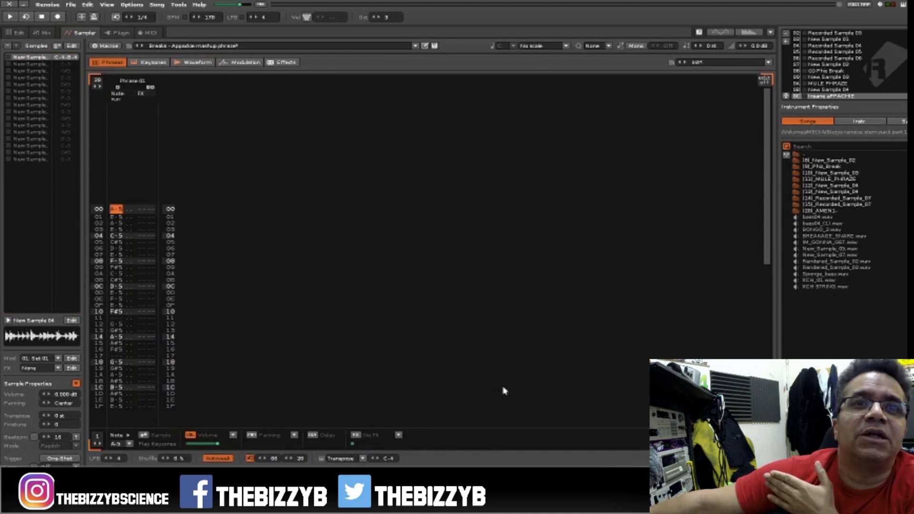
key(q)
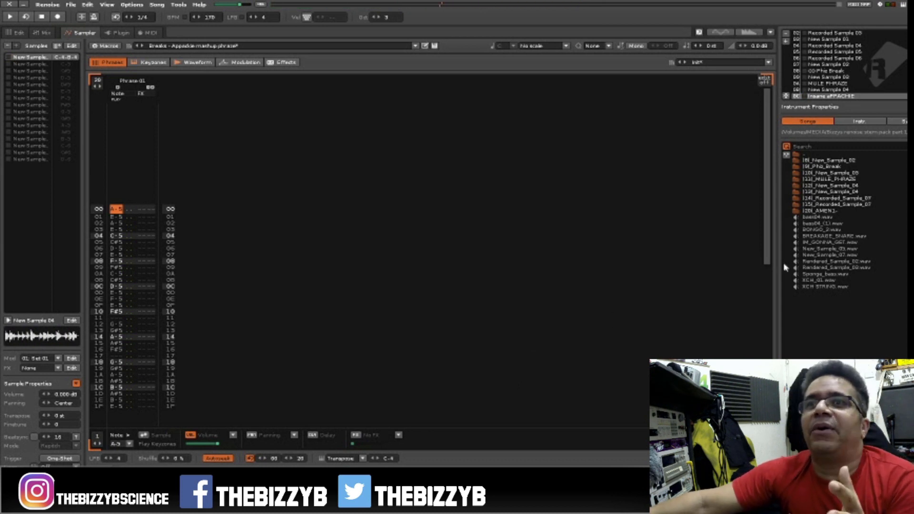
Look through further instruments such as Set Speed Phrase and XCH 01 in the sampler, and return to the pattern editor.
scroll(855, 83, down, 2)
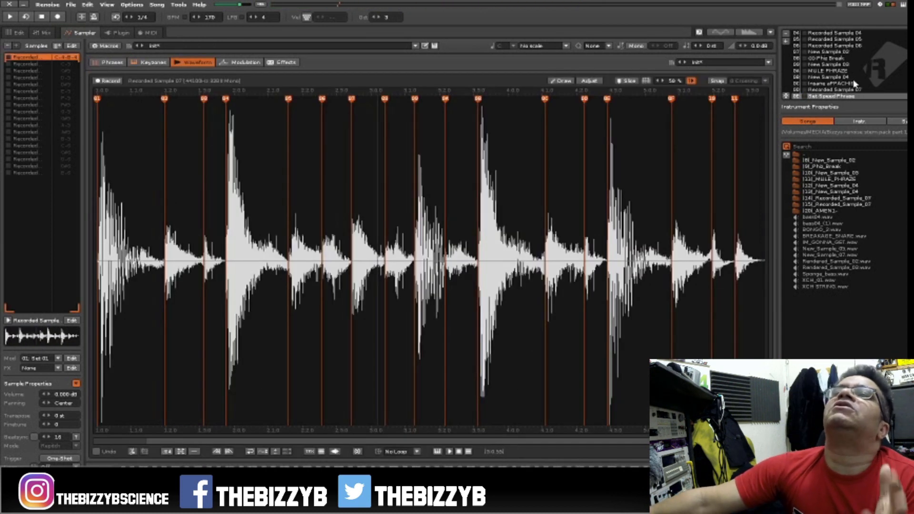
scroll(856, 84, up, 2)
scroll(857, 85, down, 2)
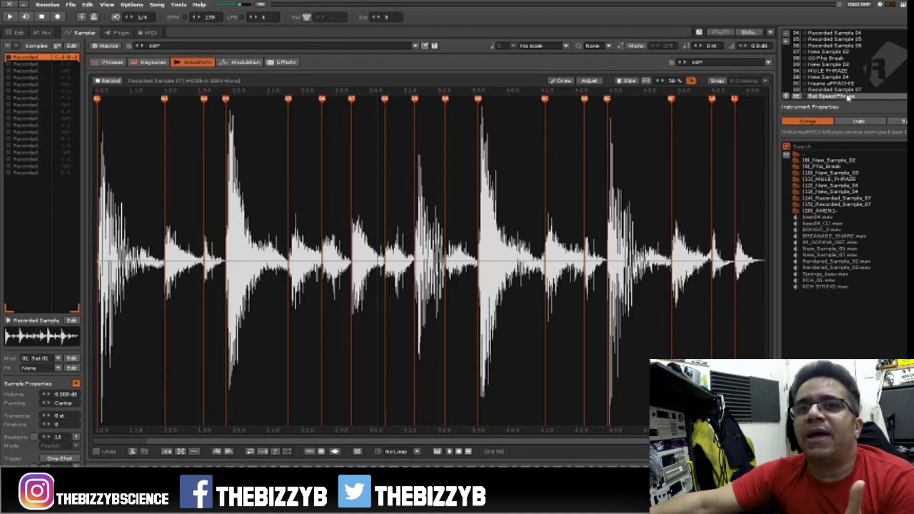
scroll(886, 73, down, 2)
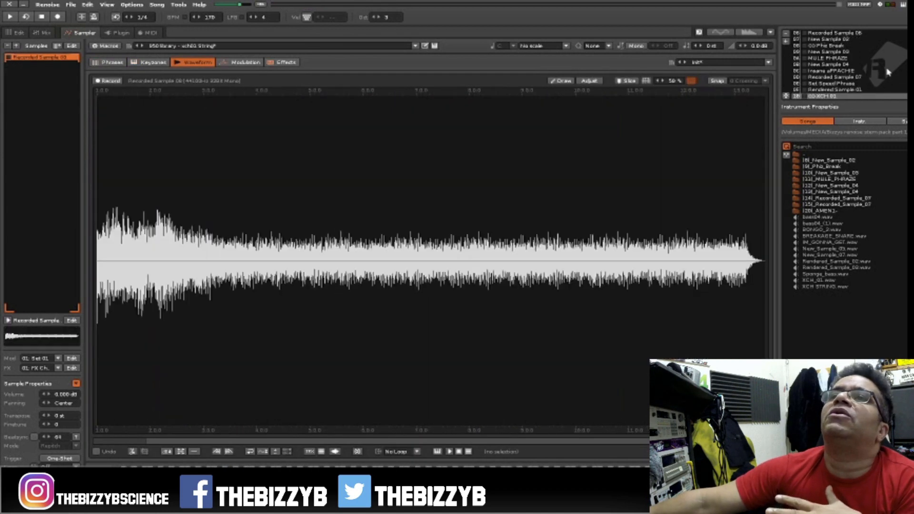
scroll(890, 70, up, 3)
scroll(890, 70, up, 1)
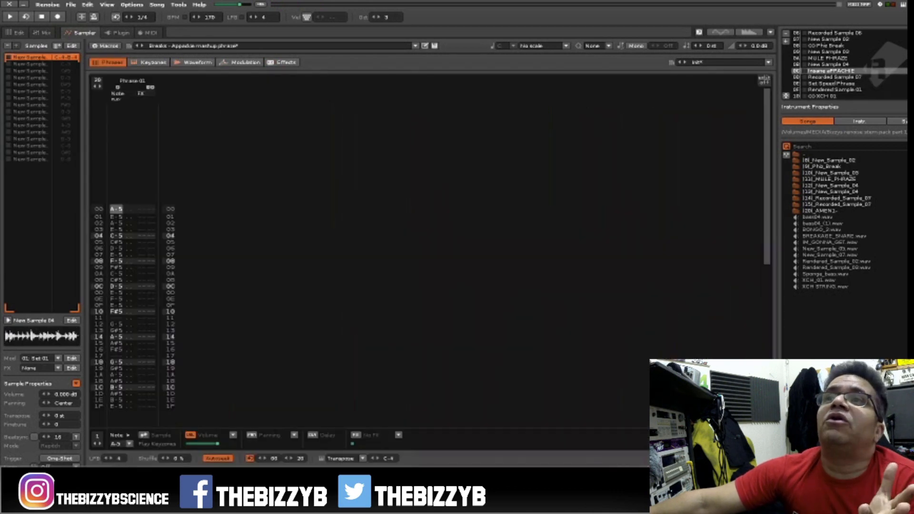
key(F1)
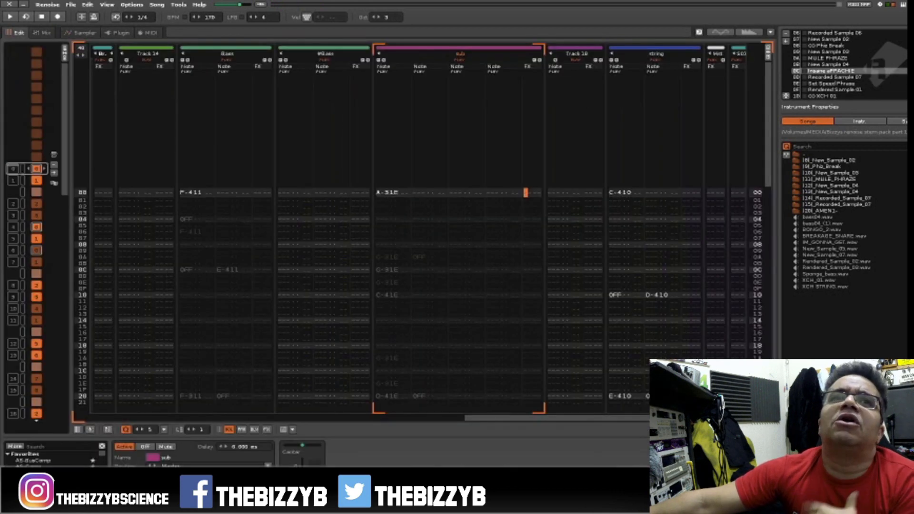
click(65, 54)
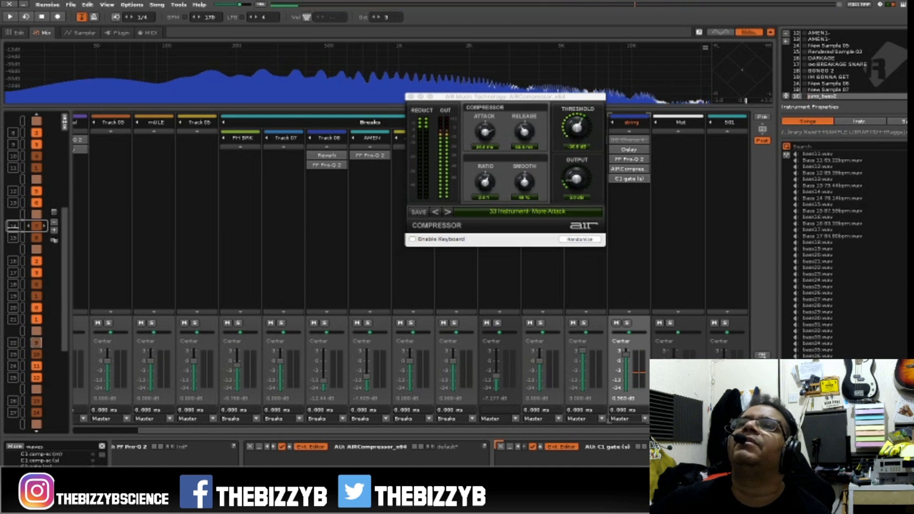
Play the song from the pattern editor with the Bass track selected, moving the compressor window clear of that track.
key(F1)
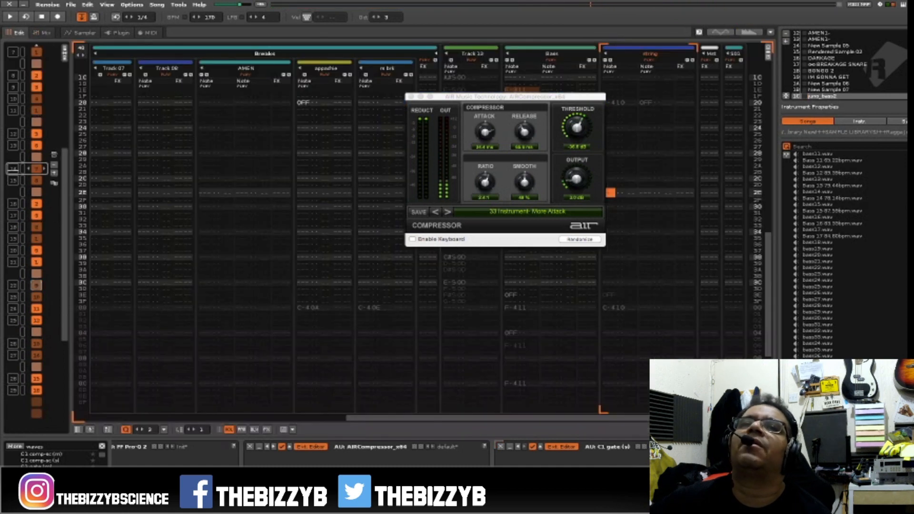
click(535, 77)
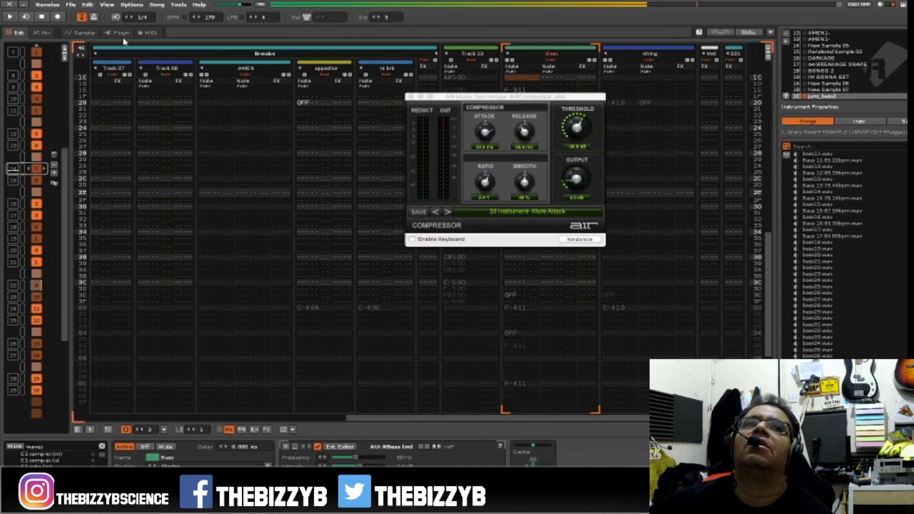
click(10, 18)
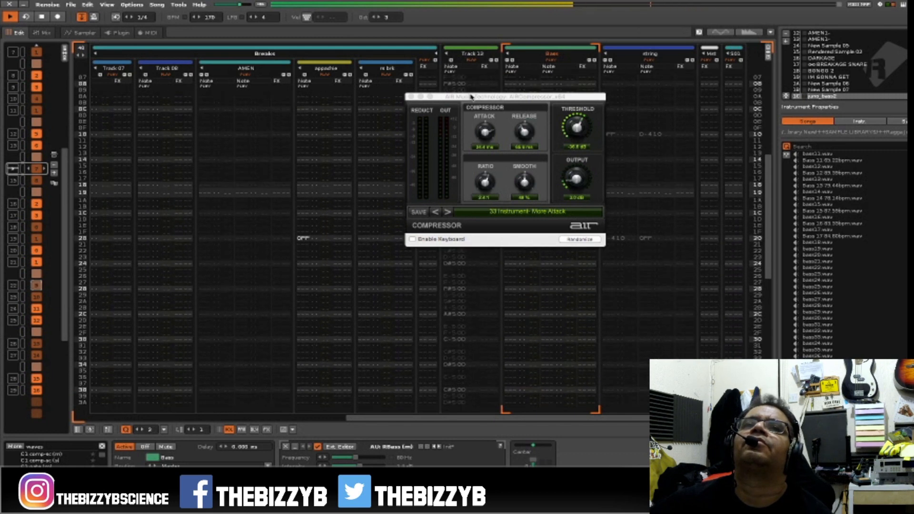
drag(465, 96, 209, 99)
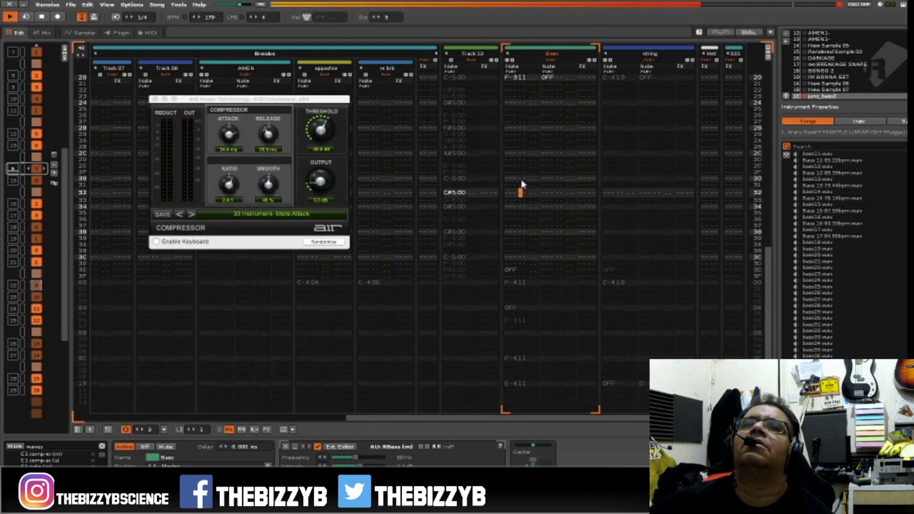
key(space)
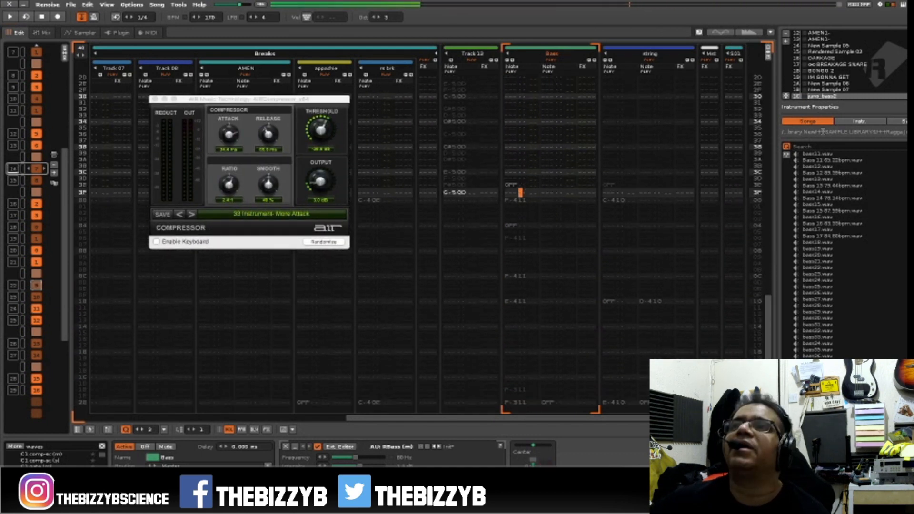
Open the juno_bass2 instrument's waveform and delete the silence at the start of the sample.
double_click(832, 97)
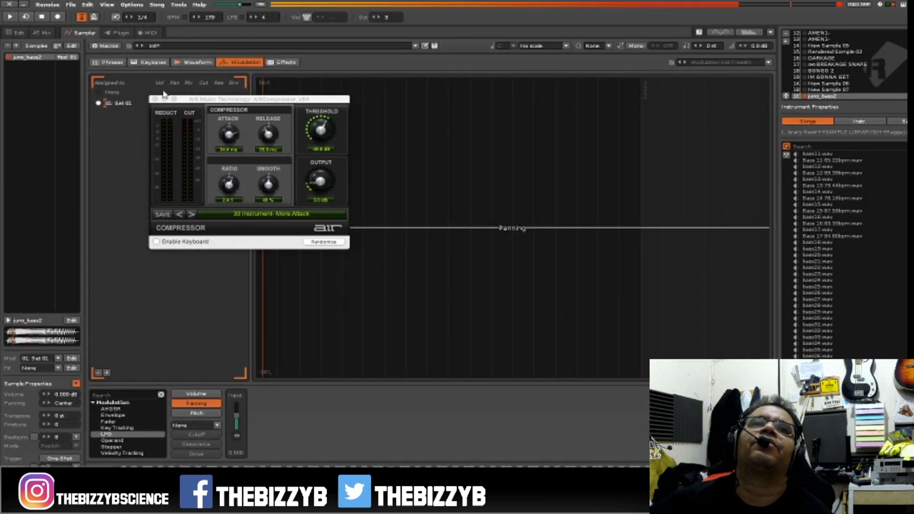
click(198, 64)
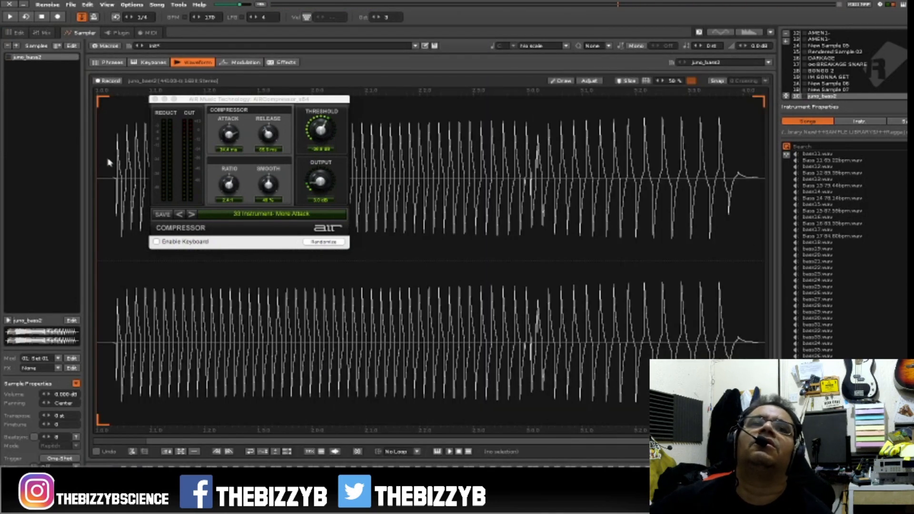
drag(112, 182, 89, 185)
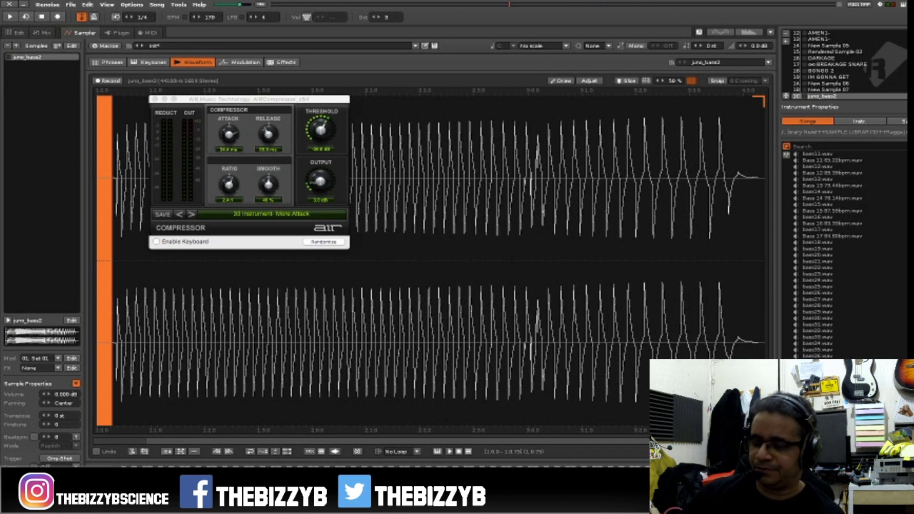
key(Delete)
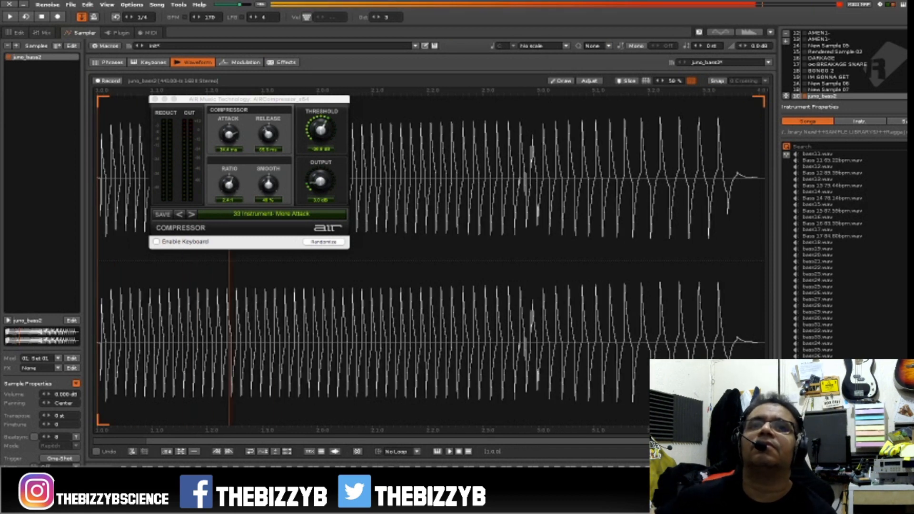
Apply Cross Reverse to the entire juno_bass2 sample.
key(ctrl+a)
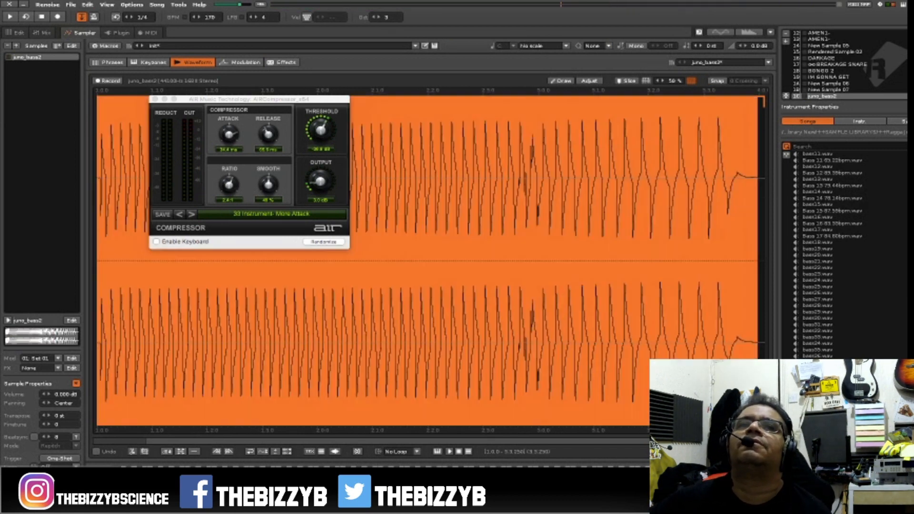
right_click(416, 313)
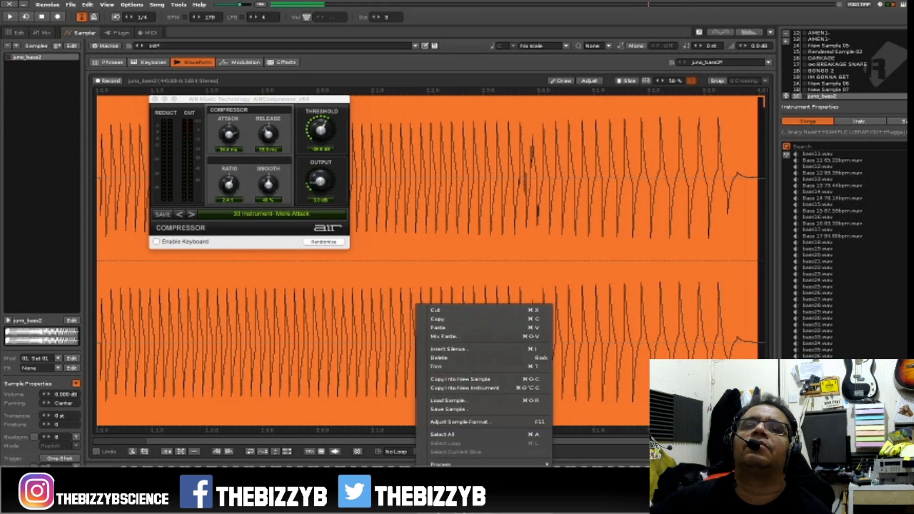
mouse_move(471, 463)
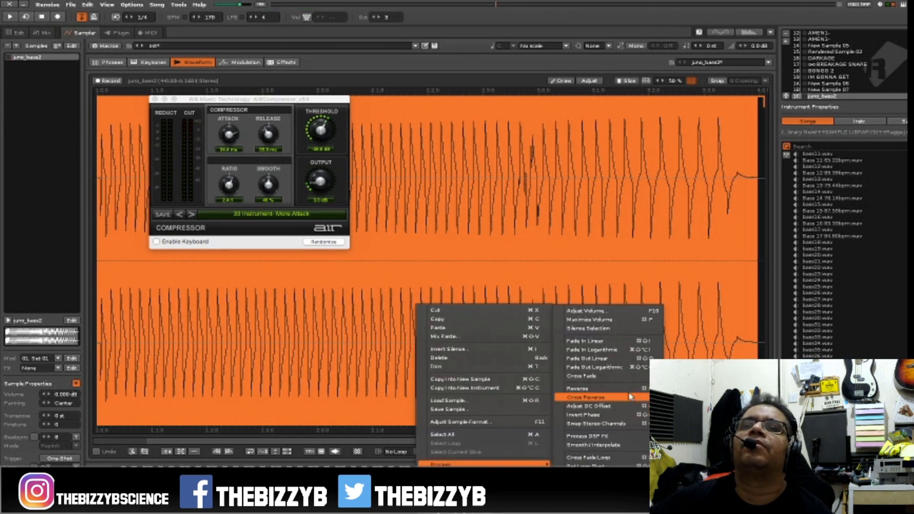
click(631, 395)
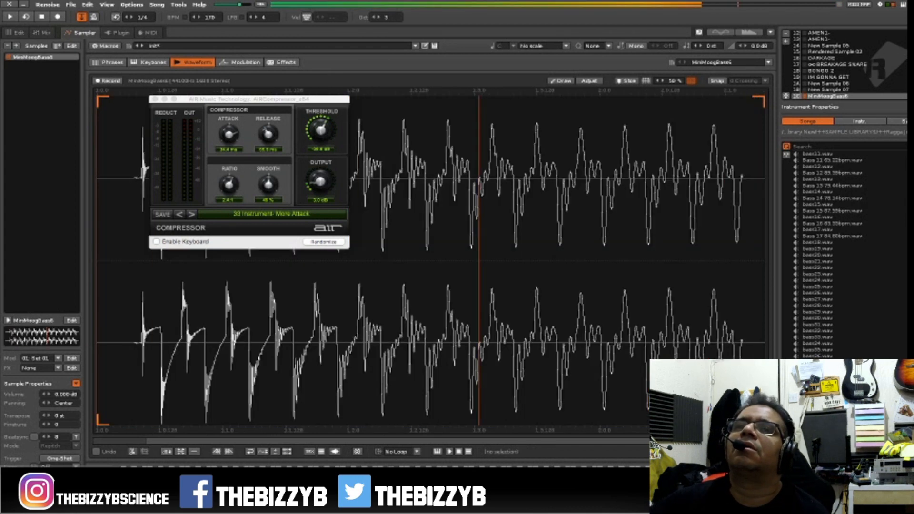
Reverse the whole MiniMoogBass6 sample.
right_click(564, 246)
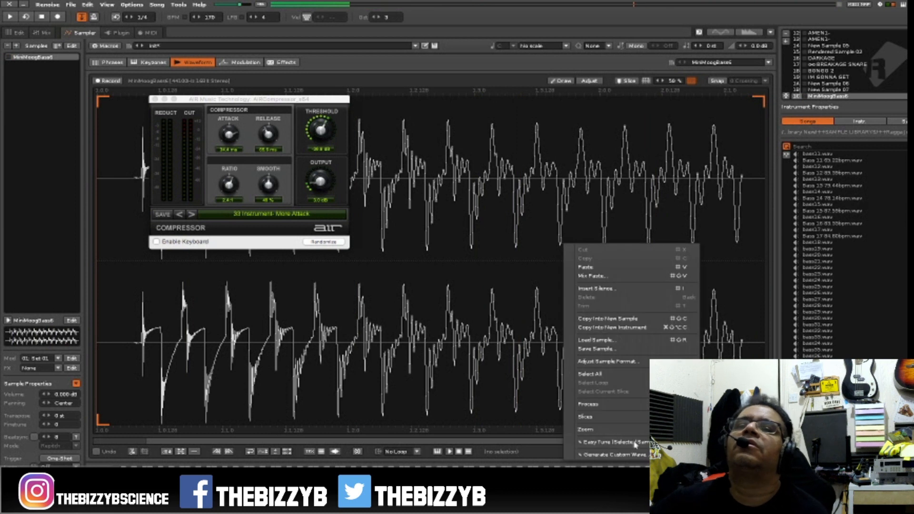
mouse_move(631, 405)
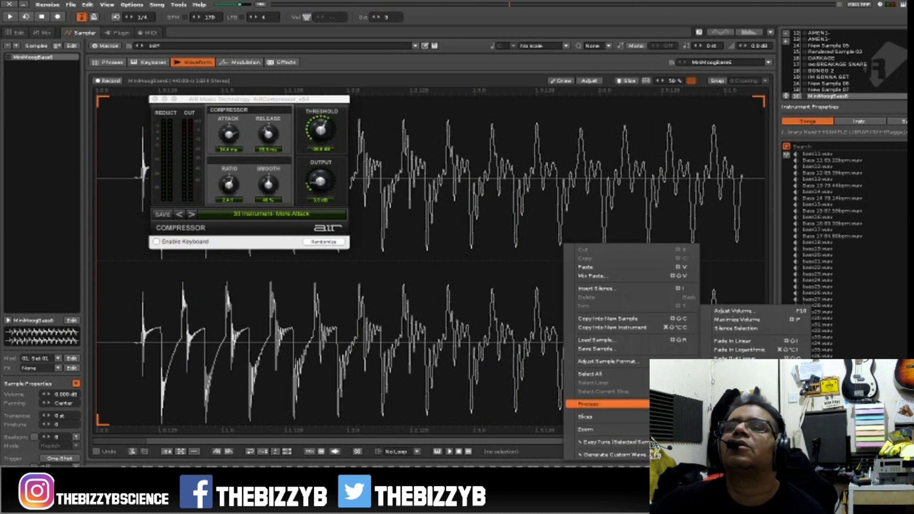
click(728, 380)
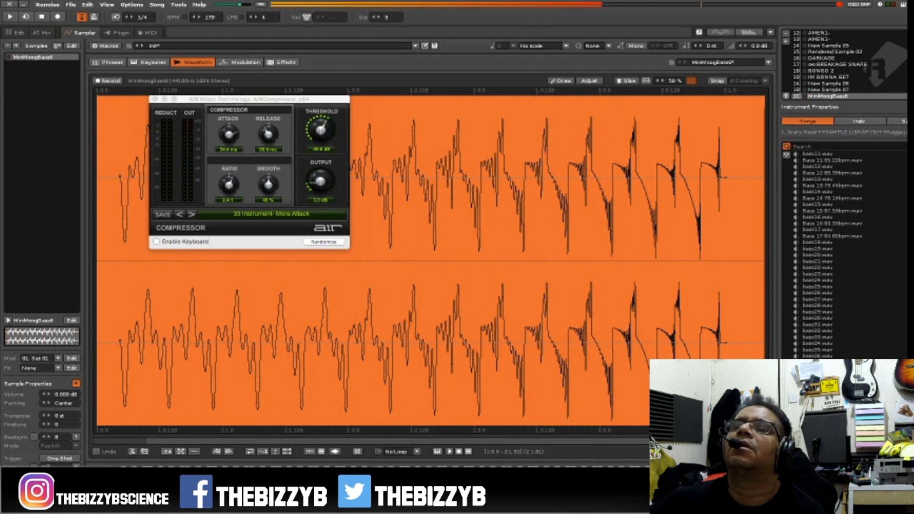
Try bass samples such as smallgrowl and MiniMoogBass6 in the selected instrument slot, and load bass04.wav into it.
double_click(817, 411)
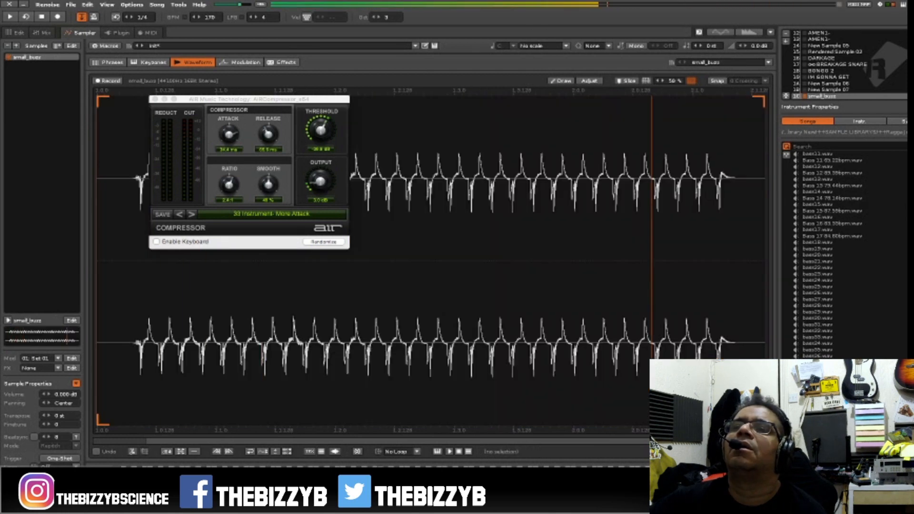
double_click(816, 417)
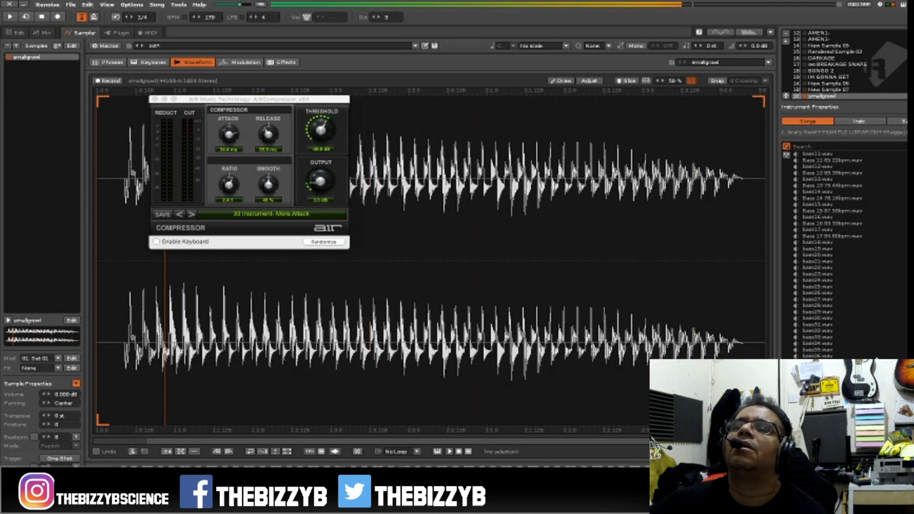
double_click(817, 404)
scroll(819, 169, up, 6)
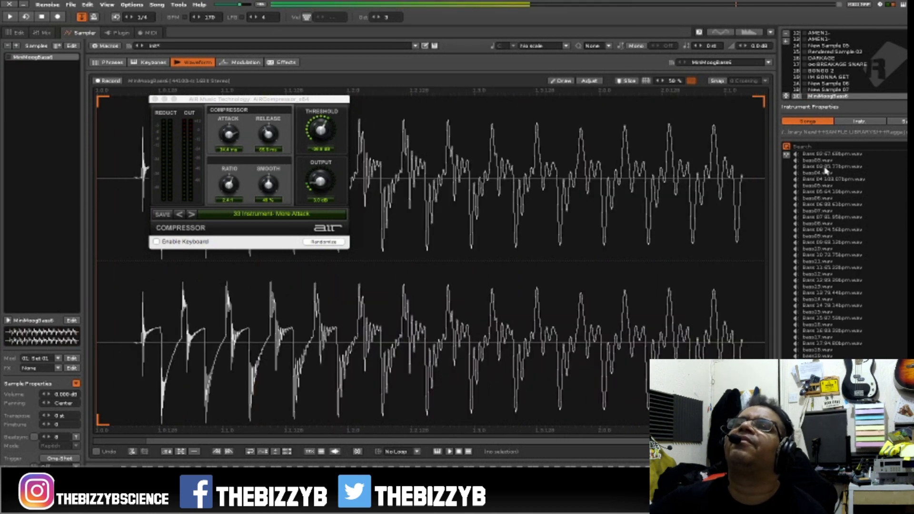
double_click(827, 173)
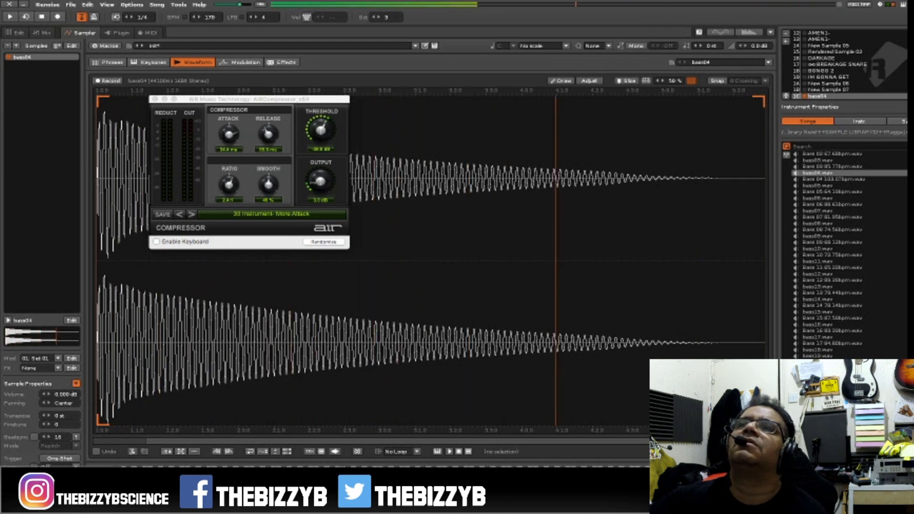
Return to the pattern editor and play the current pattern, stopping and restarting playback.
key(F1)
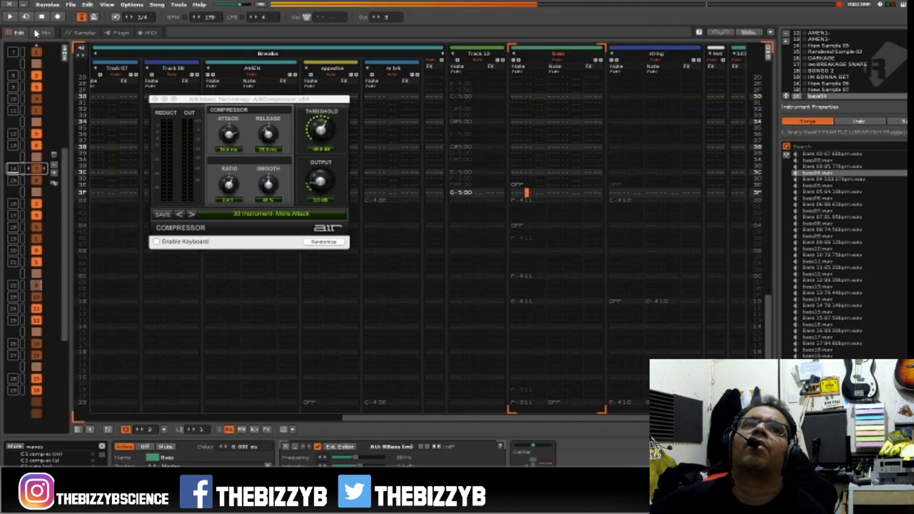
click(10, 17)
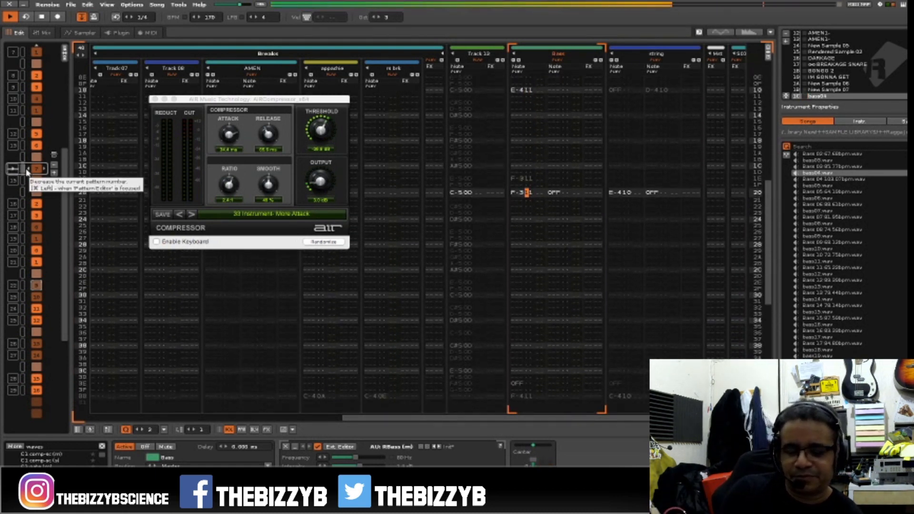
key(space)
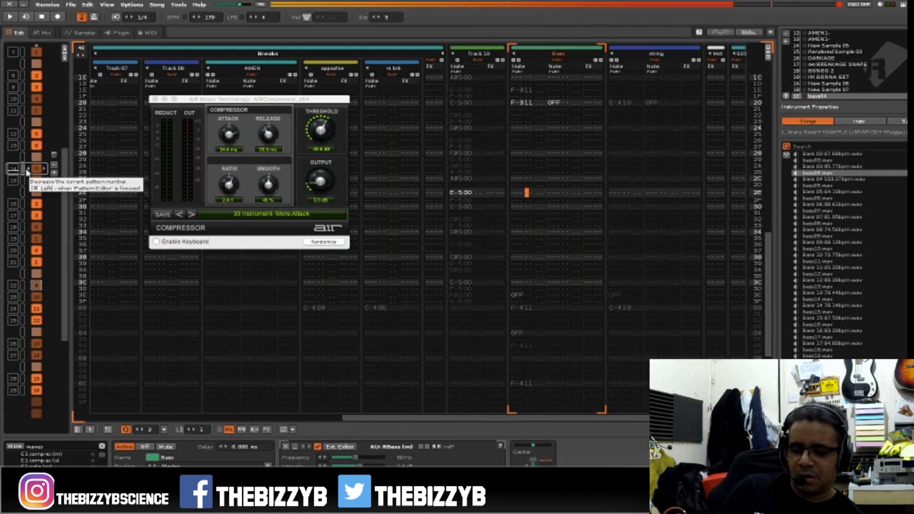
key(space)
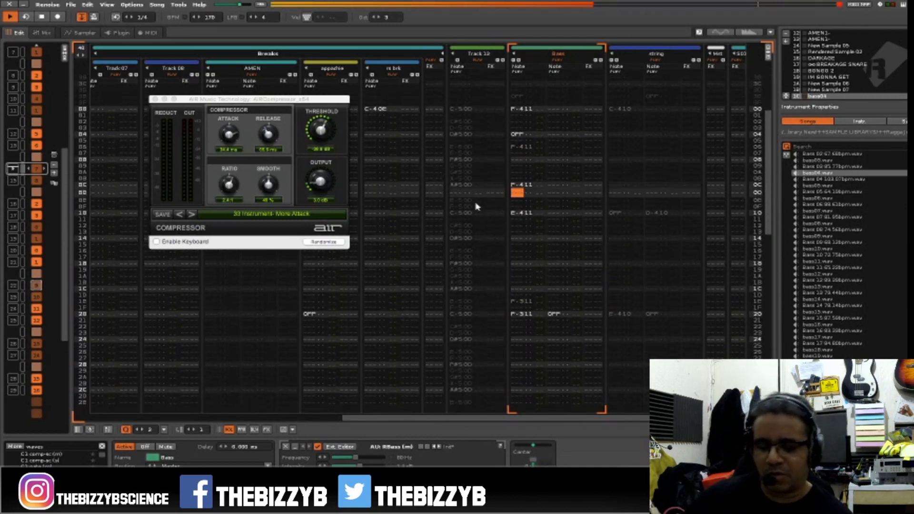
Insert a new track after the Bass track with edit mode enabled, and jump to the first Drop 2 pattern using the pattern matrix.
key(ctrl+t)
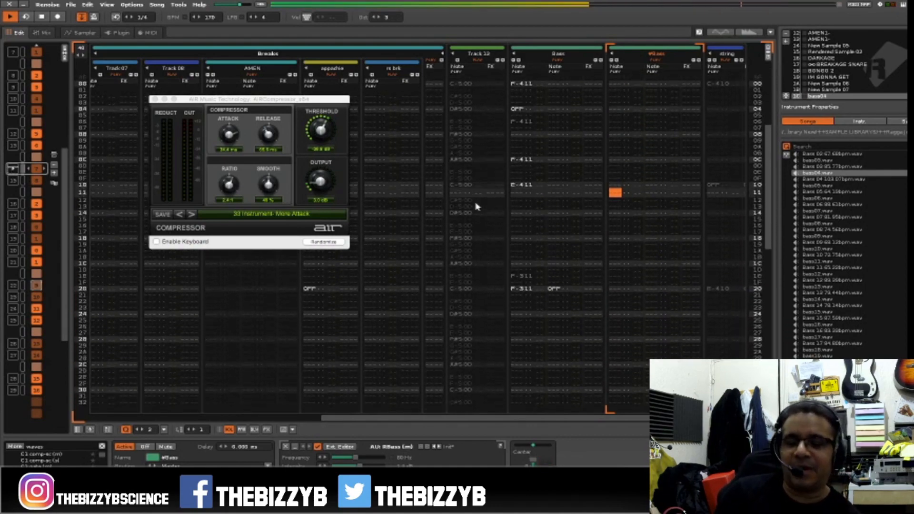
key(Escape)
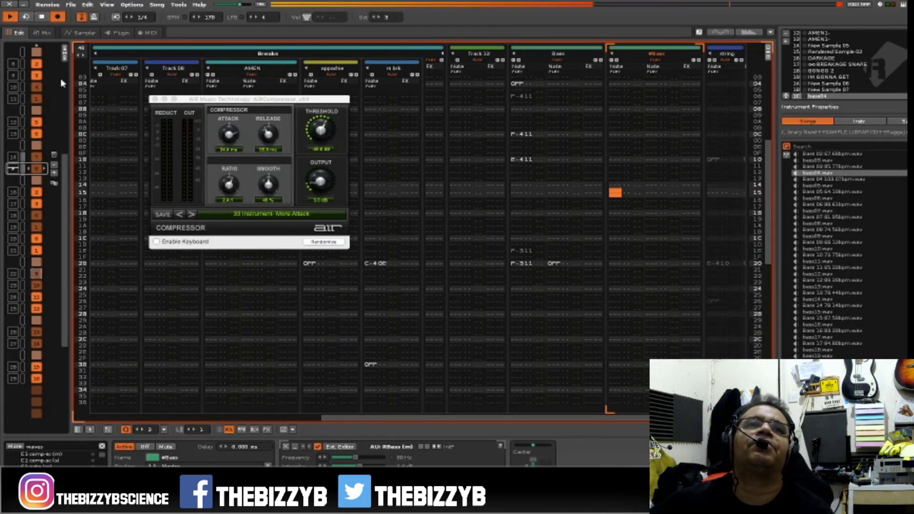
click(64, 55)
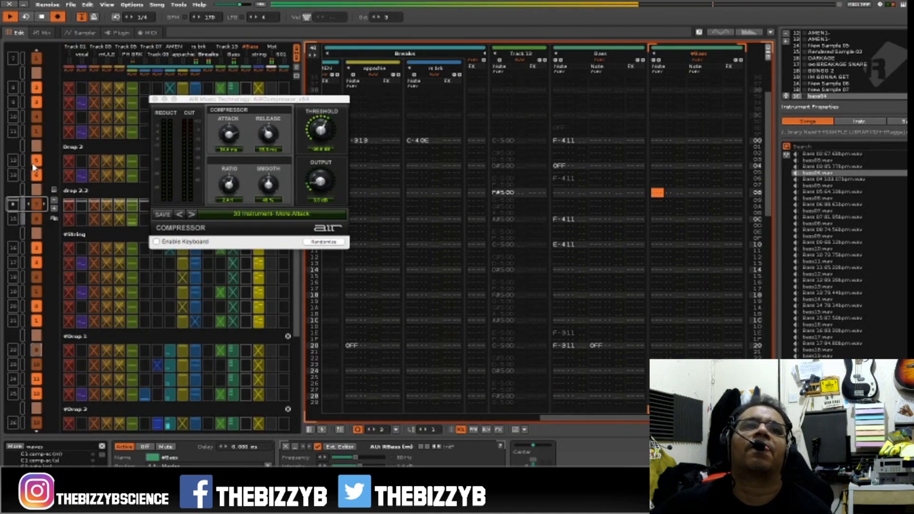
click(14, 161)
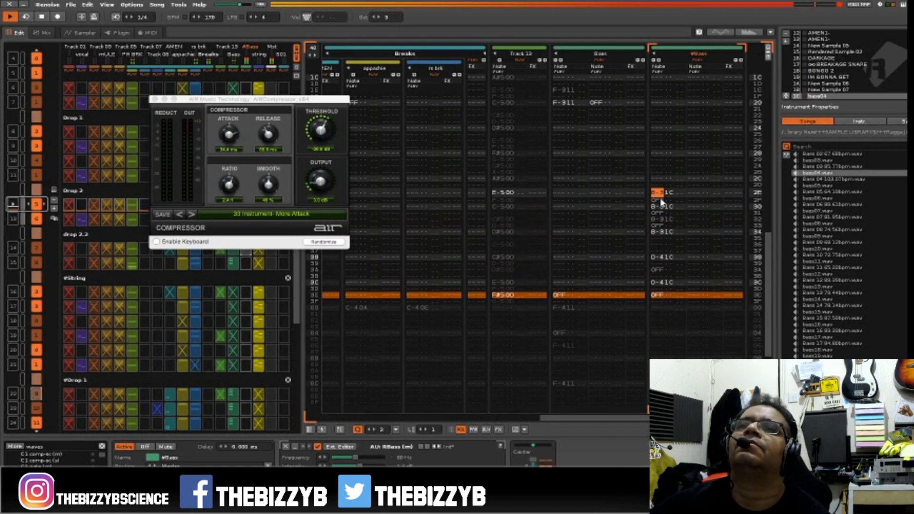
Cut the note-offs at lines 3A and 3E after the D-4 notes in the new bass track, and replay the pattern.
right_click(663, 272)
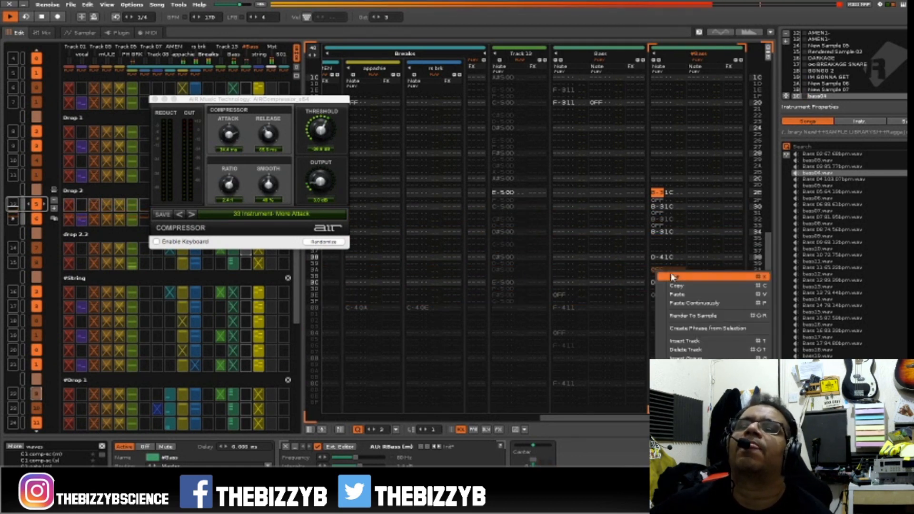
click(673, 277)
right_click(656, 298)
click(666, 301)
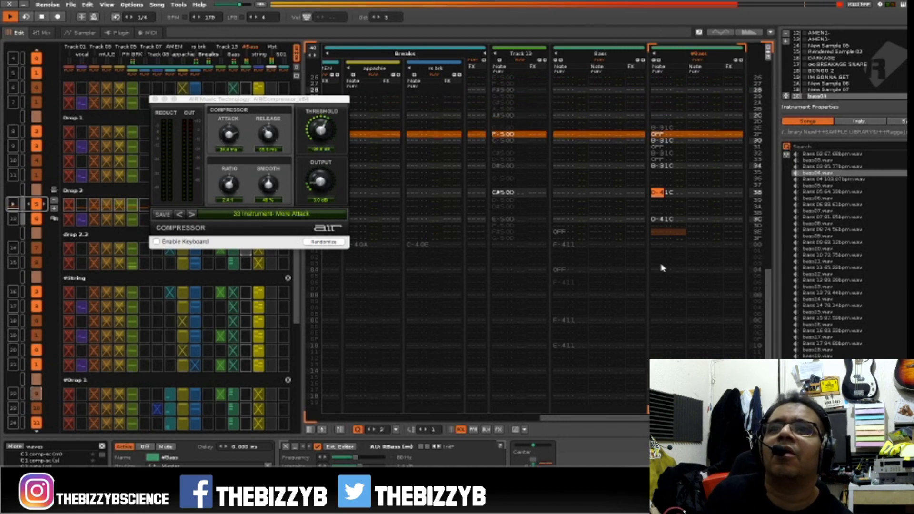
key(space)
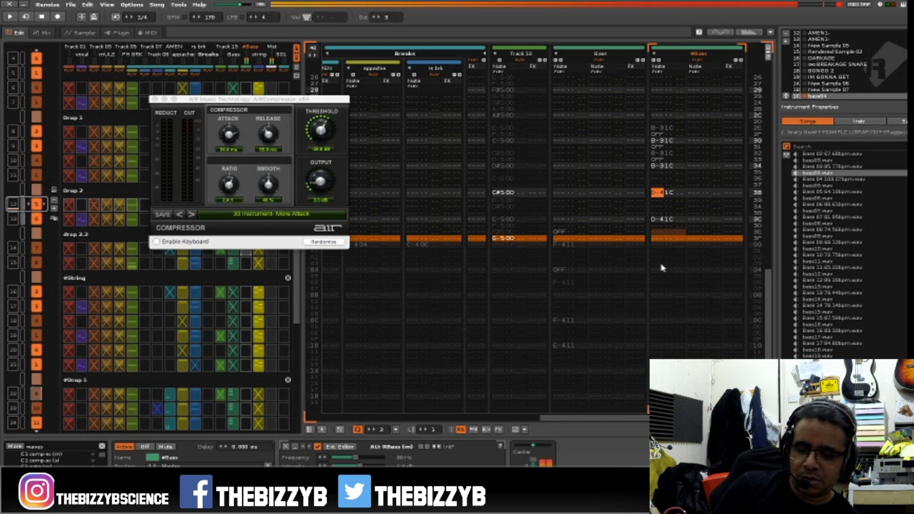
key(space)
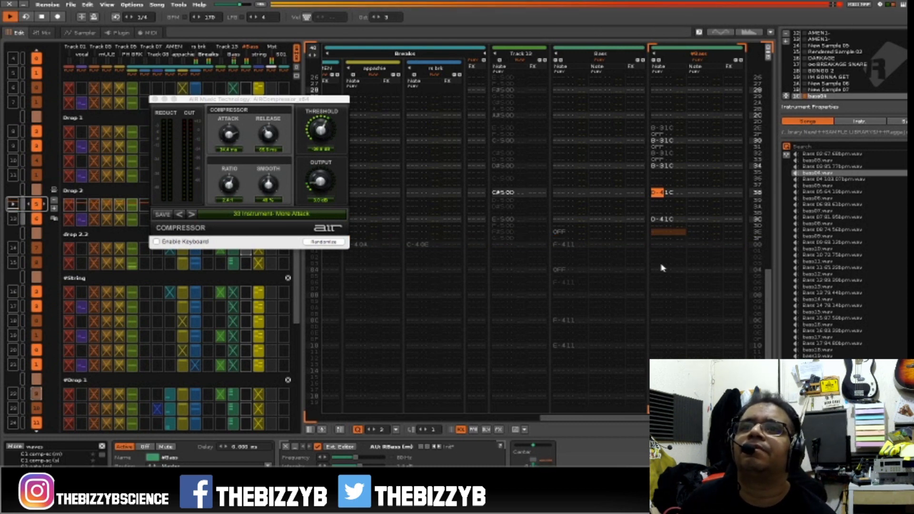